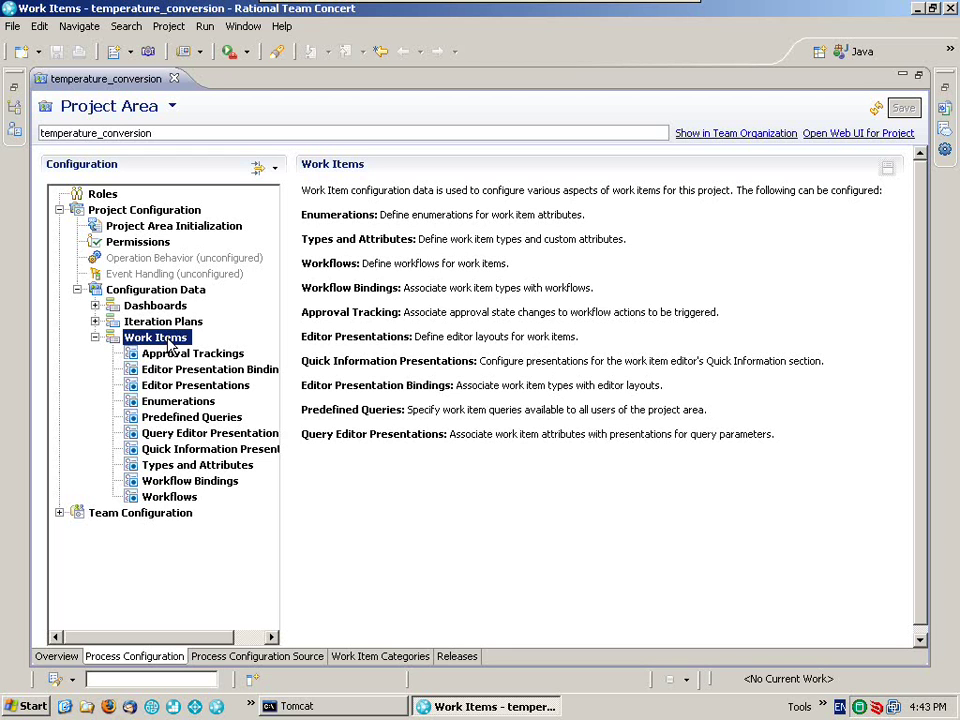
Add a work item type category with the ID com.ibm.team.workitem.workItemType:Risk under Types and Attributes.
click(196, 466)
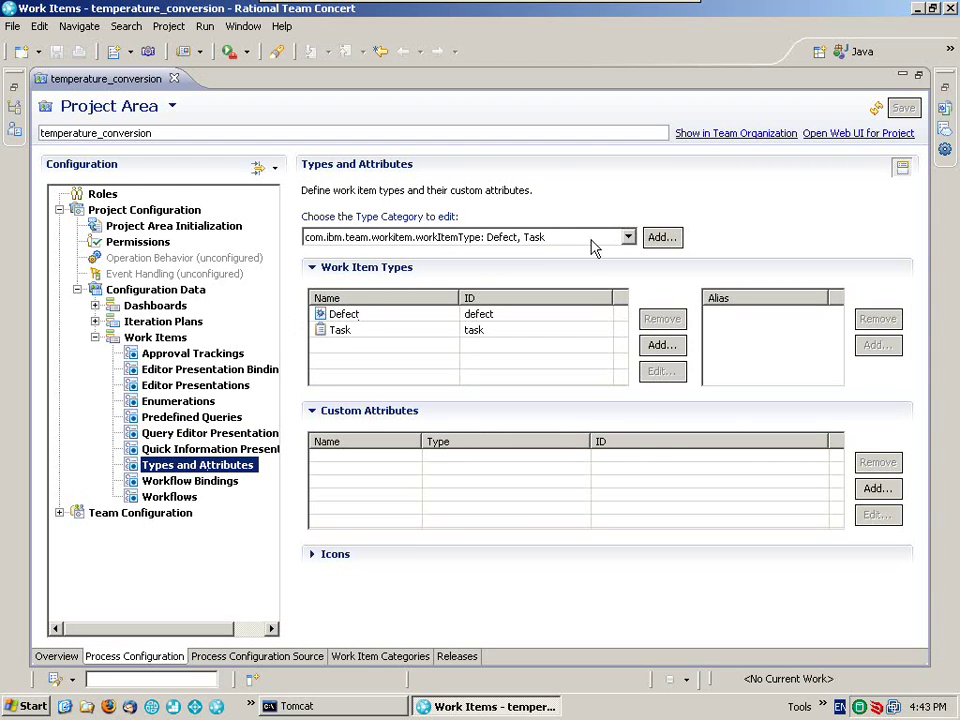
click(668, 239)
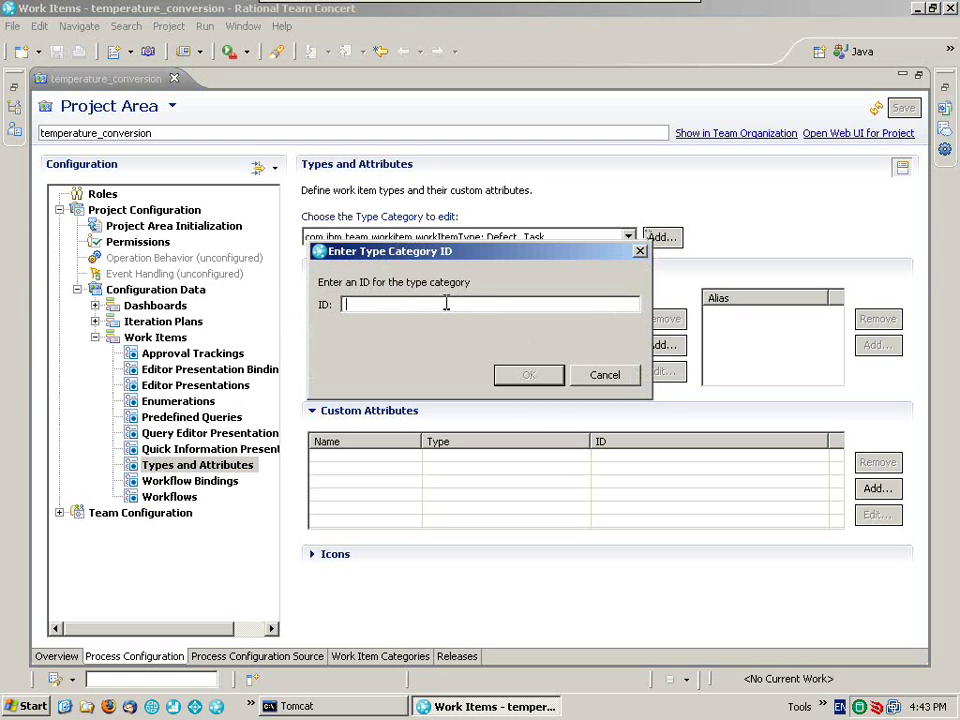
text(com.ibm.team.workitem.)
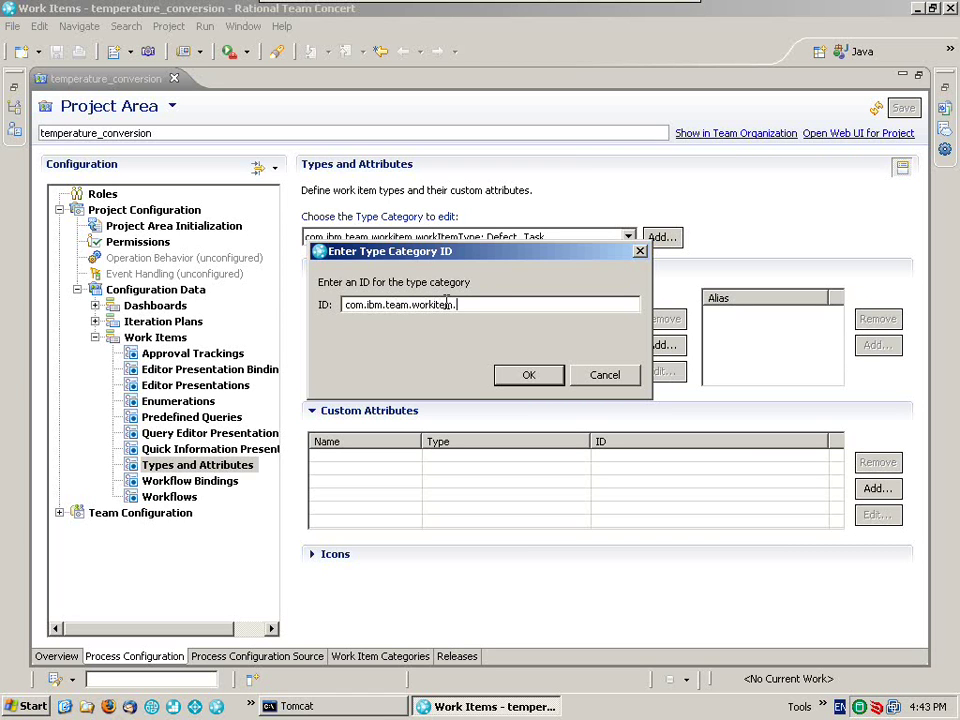
text(workItemType:Risk)
click(518, 374)
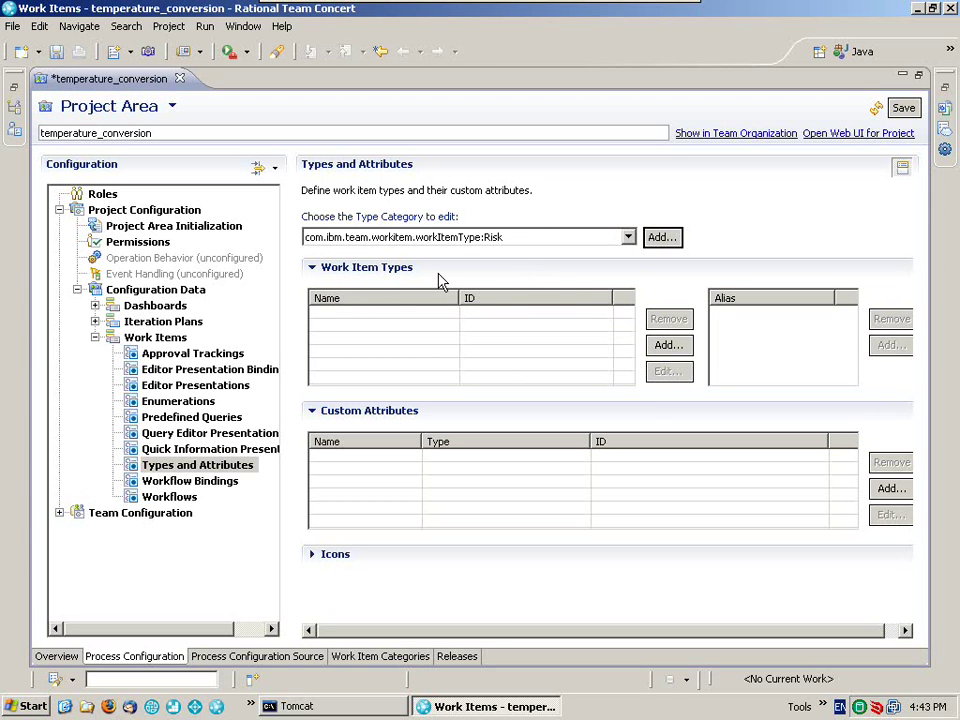
Add a work item type named Risk with the risk.gif icon to the new Risk category.
click(669, 348)
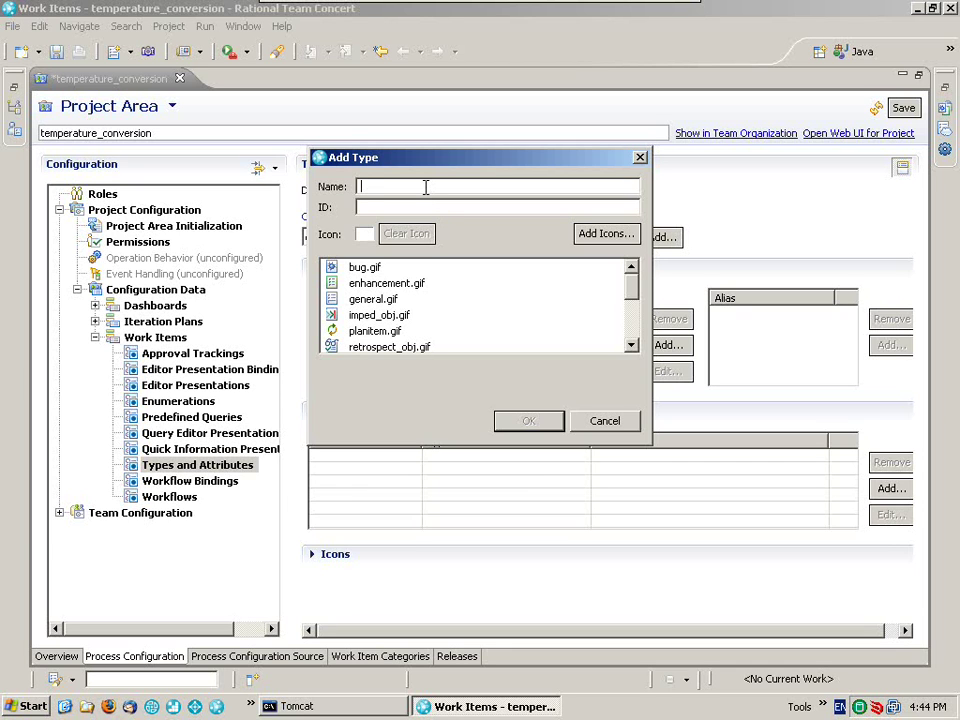
text(Risk)
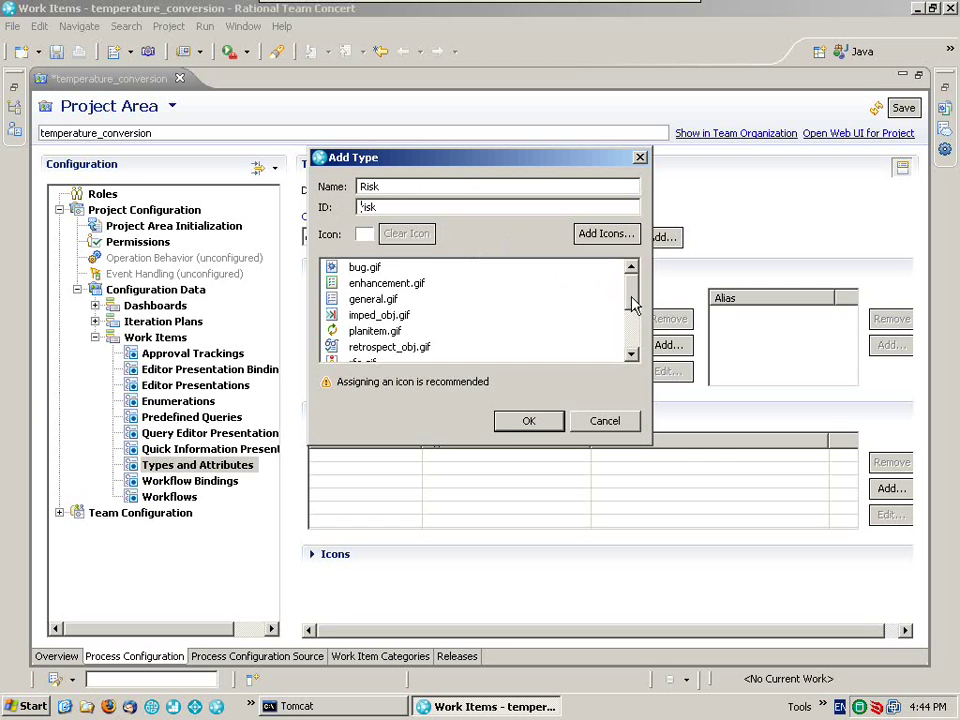
drag(632, 305, 632, 351)
click(368, 288)
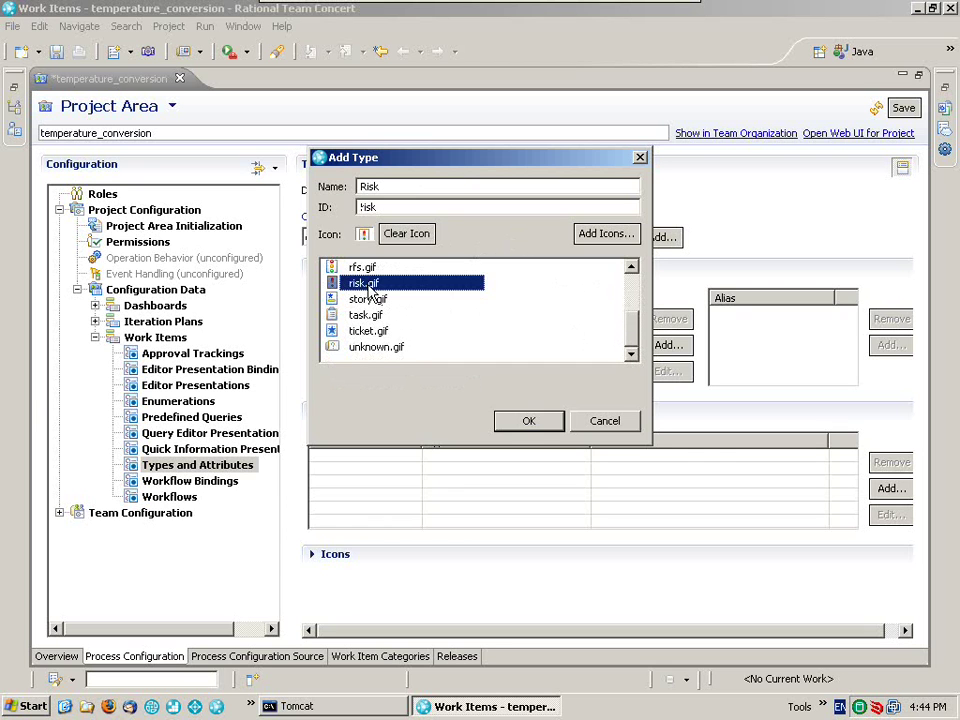
click(524, 422)
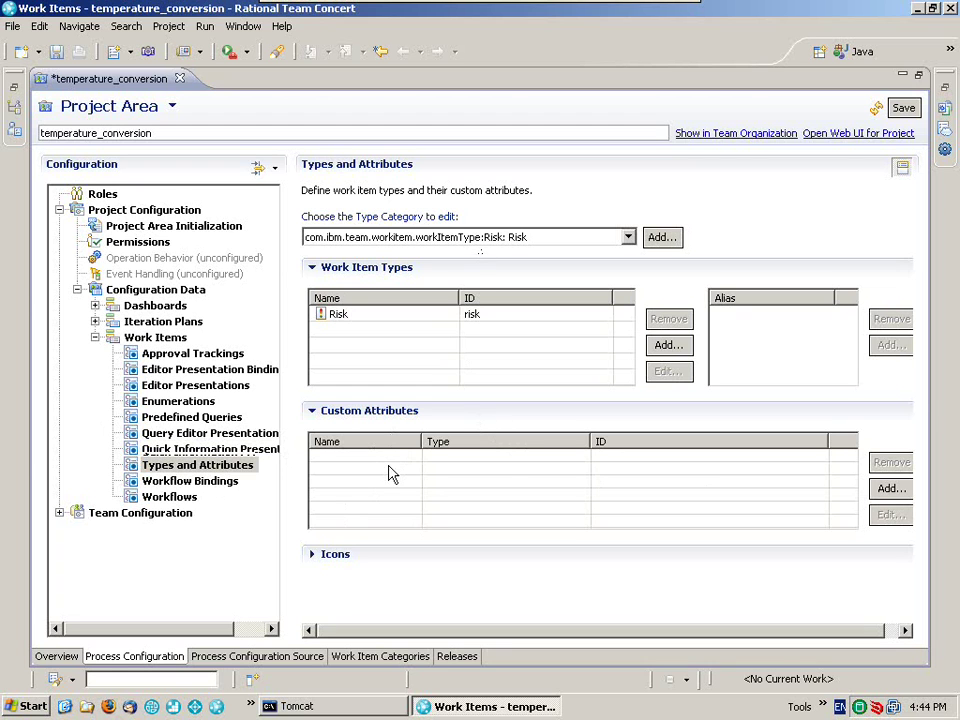
click(890, 489)
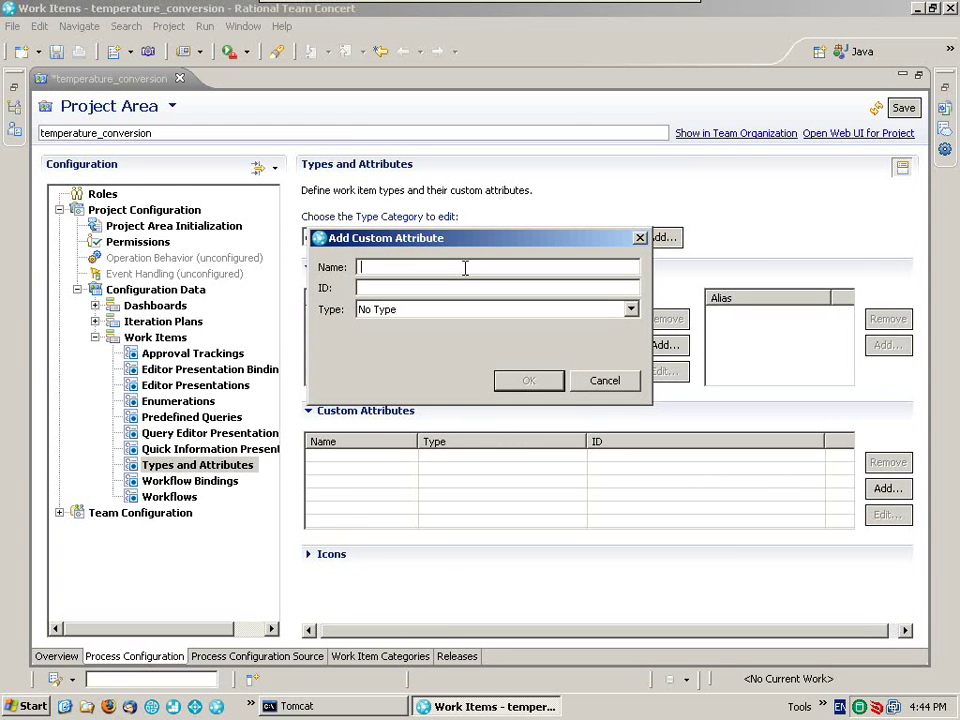
text(RiskLevel)
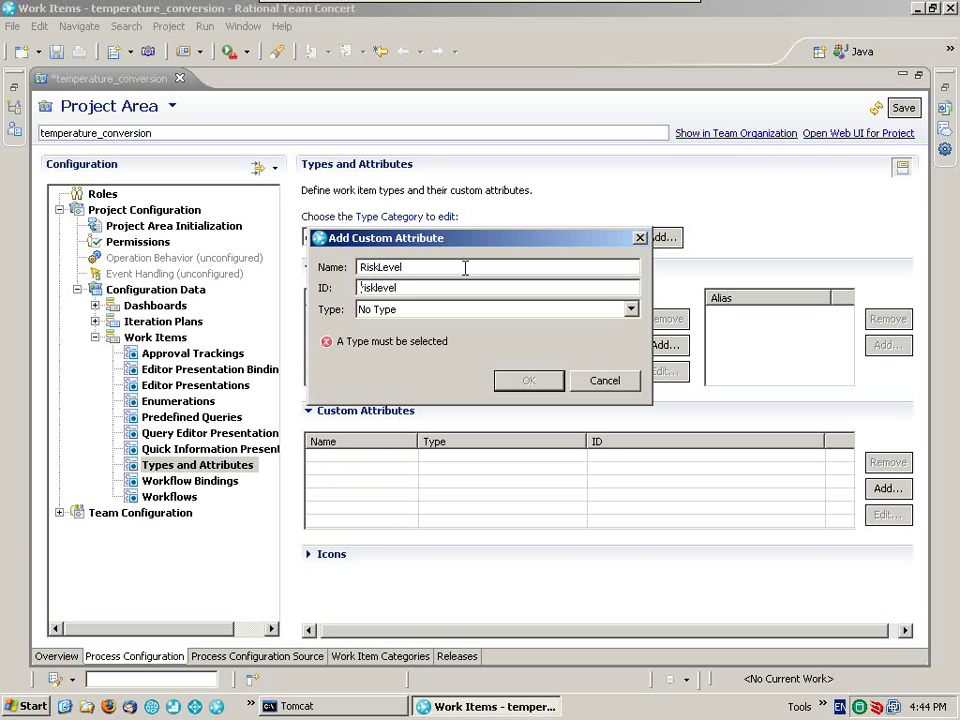
key(Tab)
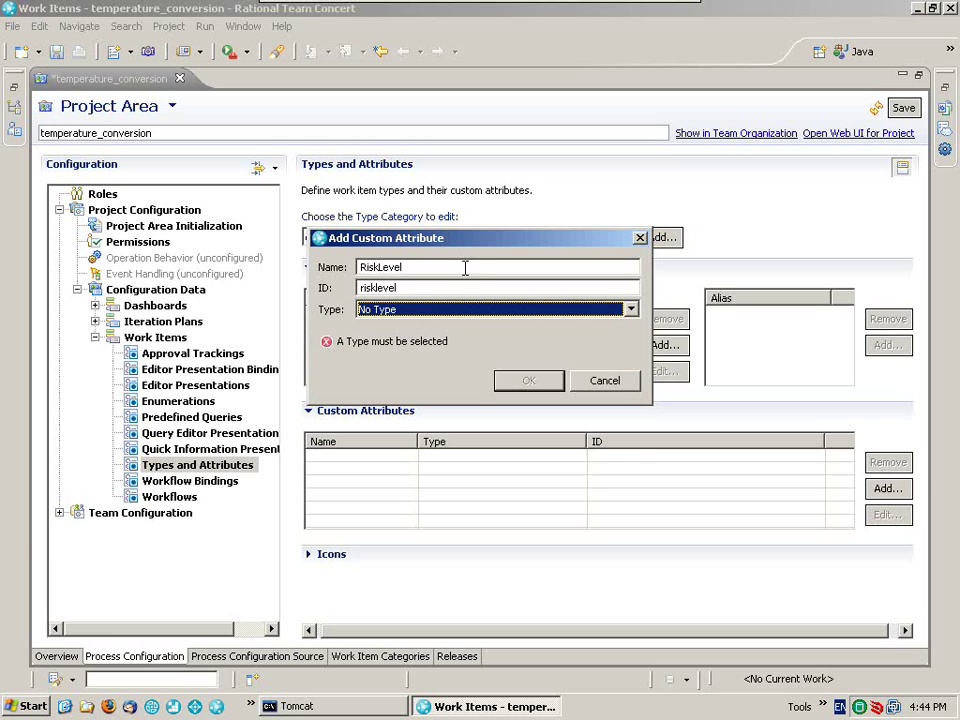
click(447, 311)
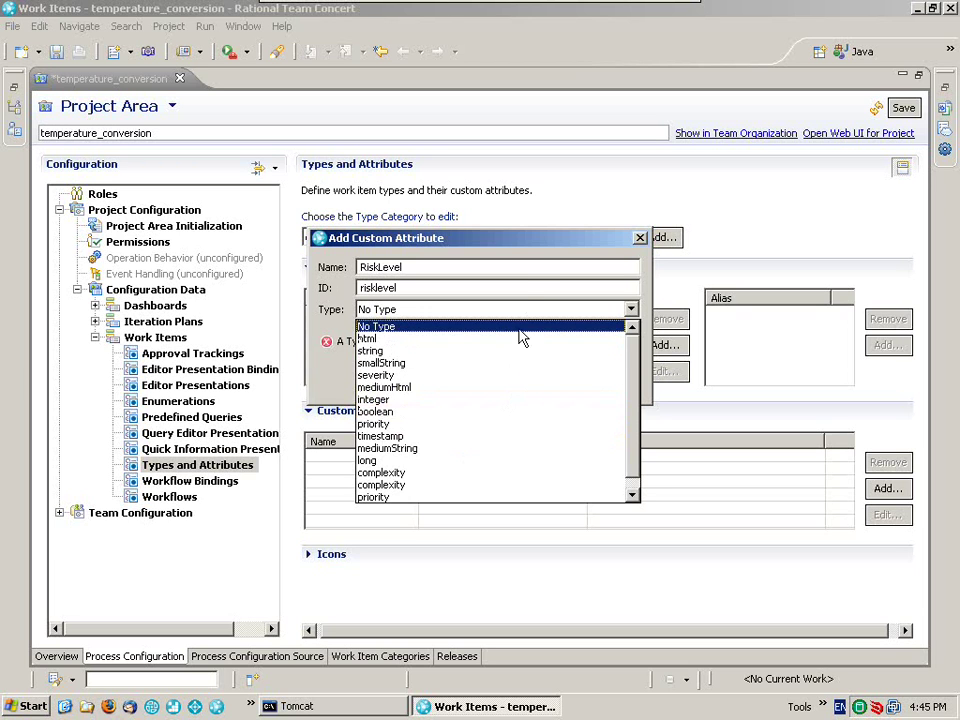
click(495, 244)
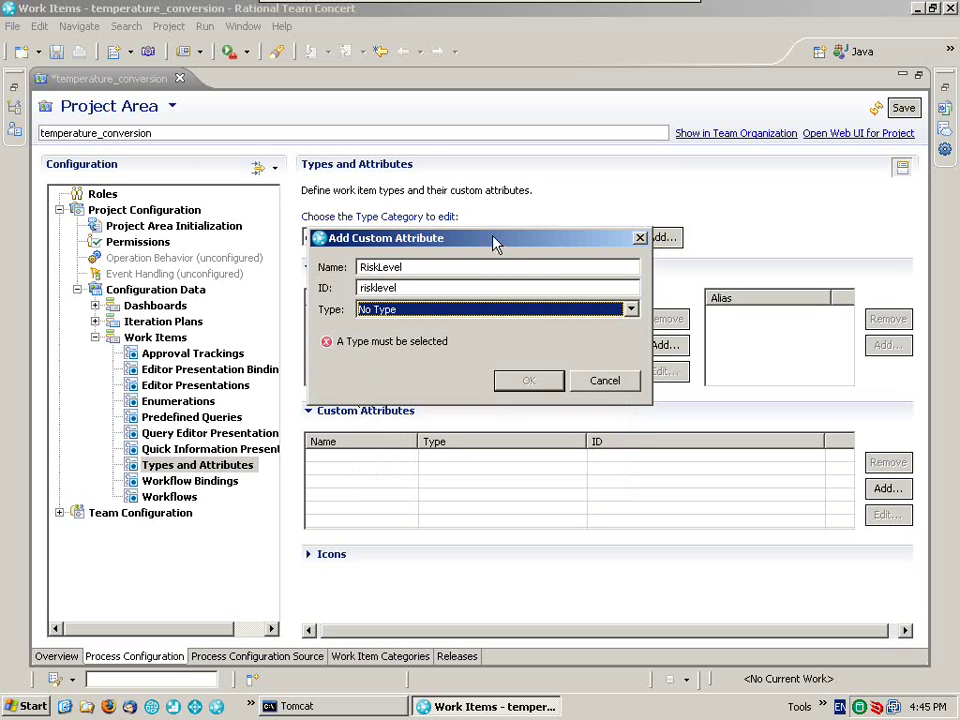
click(605, 382)
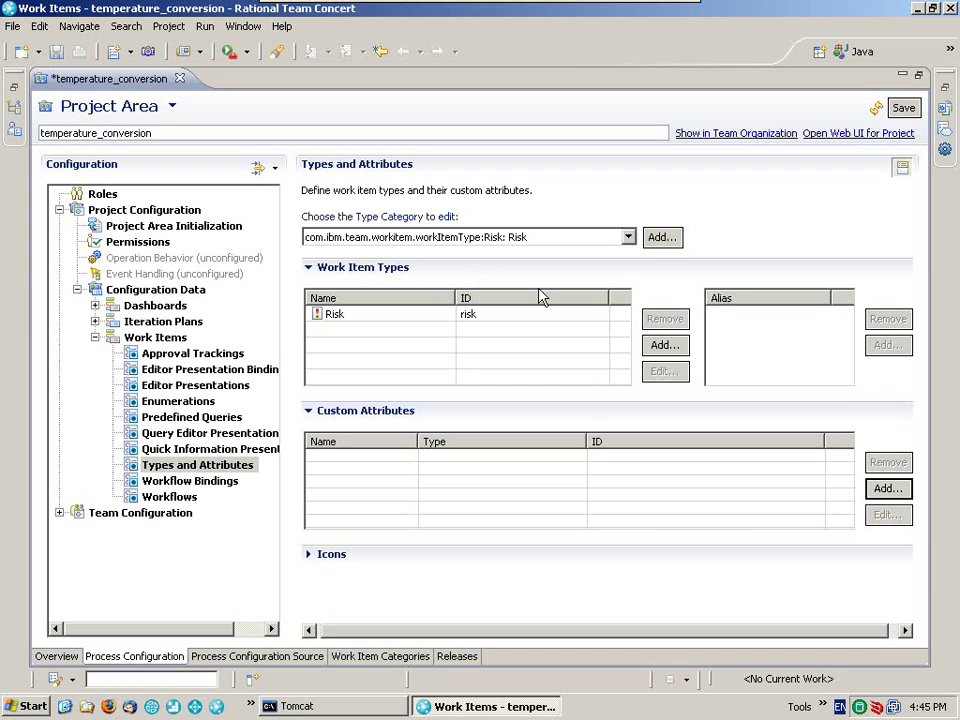
Save the project area and create a work item enumeration with the ID risk_level.
click(902, 108)
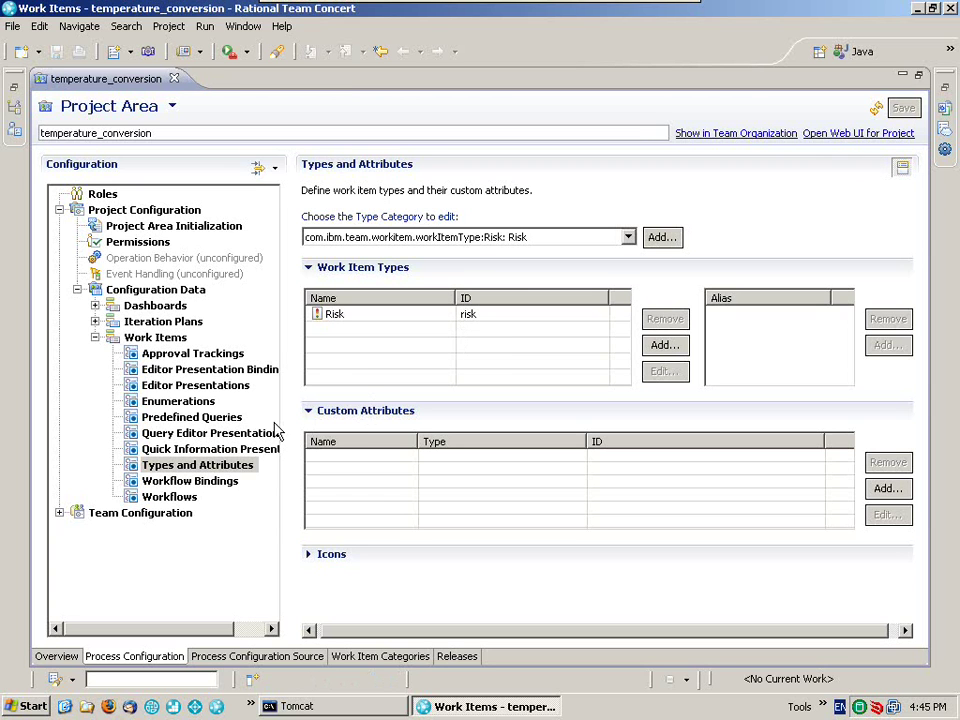
click(196, 406)
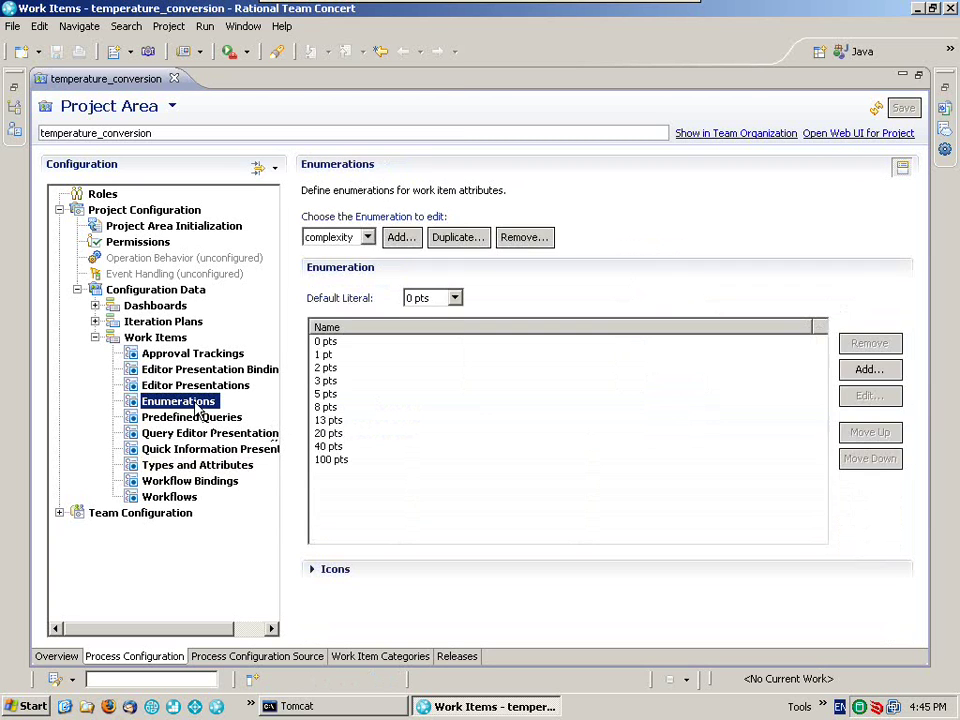
click(399, 242)
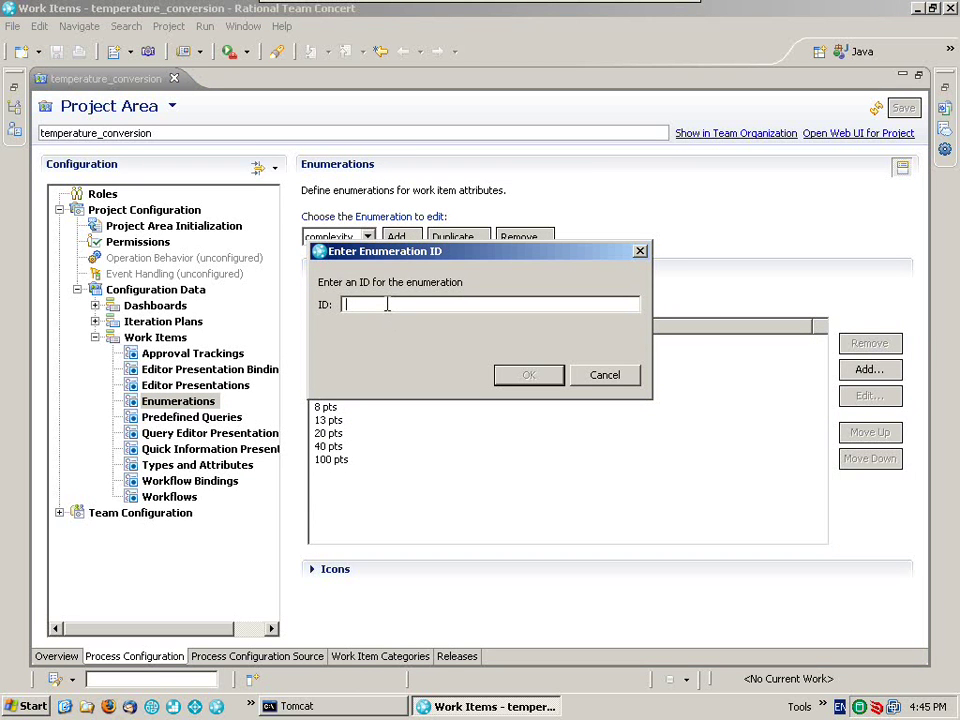
text(risk_level)
key(Return)
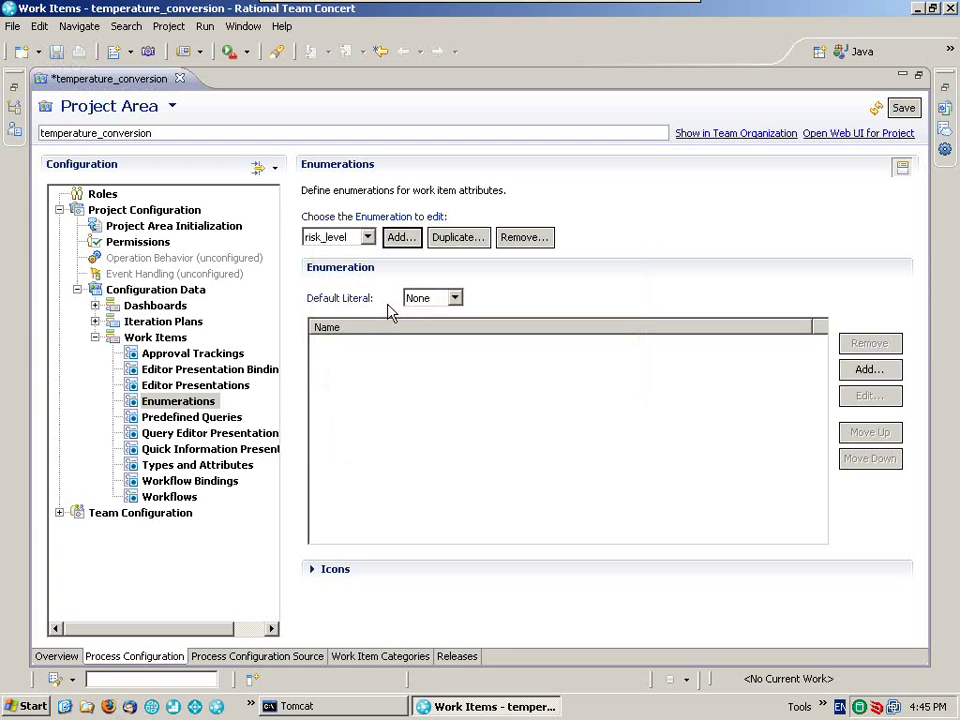
Add the literal High Risk with the high.gif icon to the risk_level enumeration.
click(868, 370)
text(High Risk)
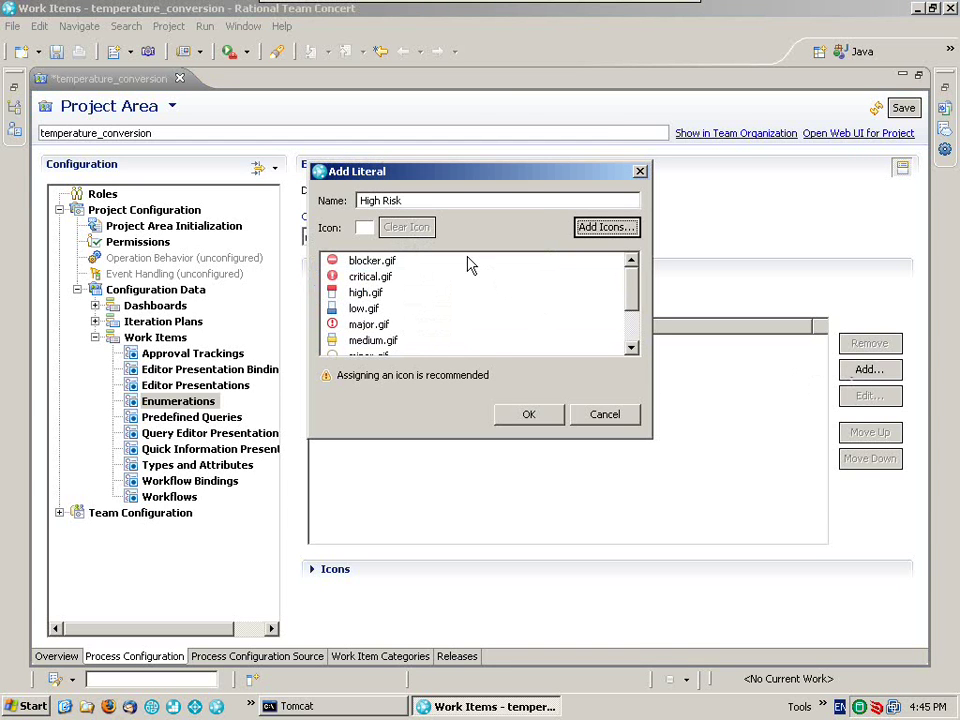
click(367, 294)
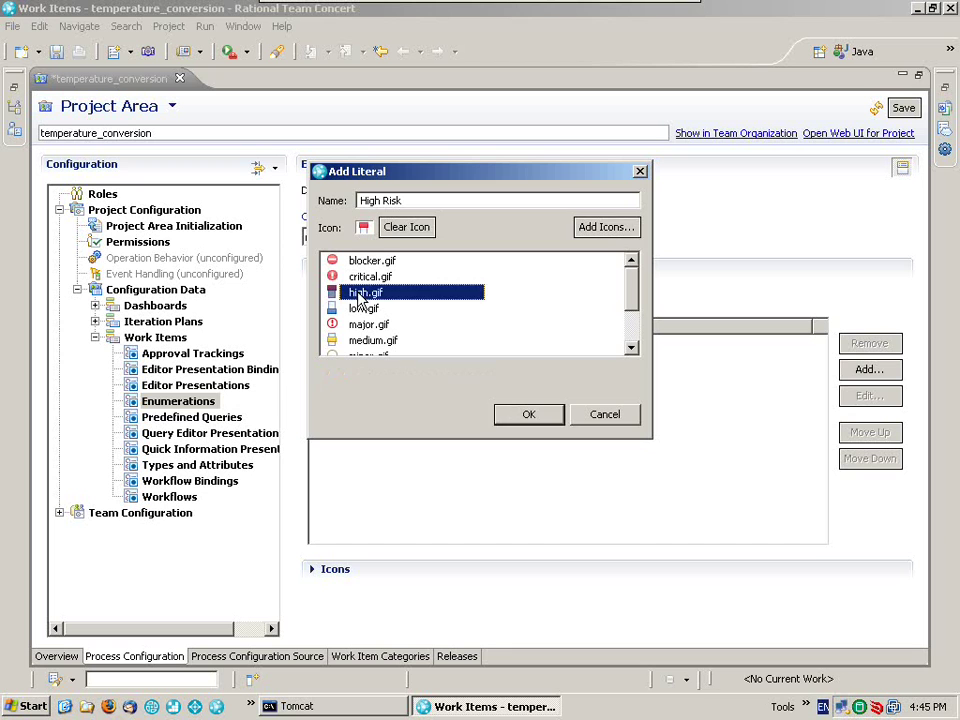
click(525, 416)
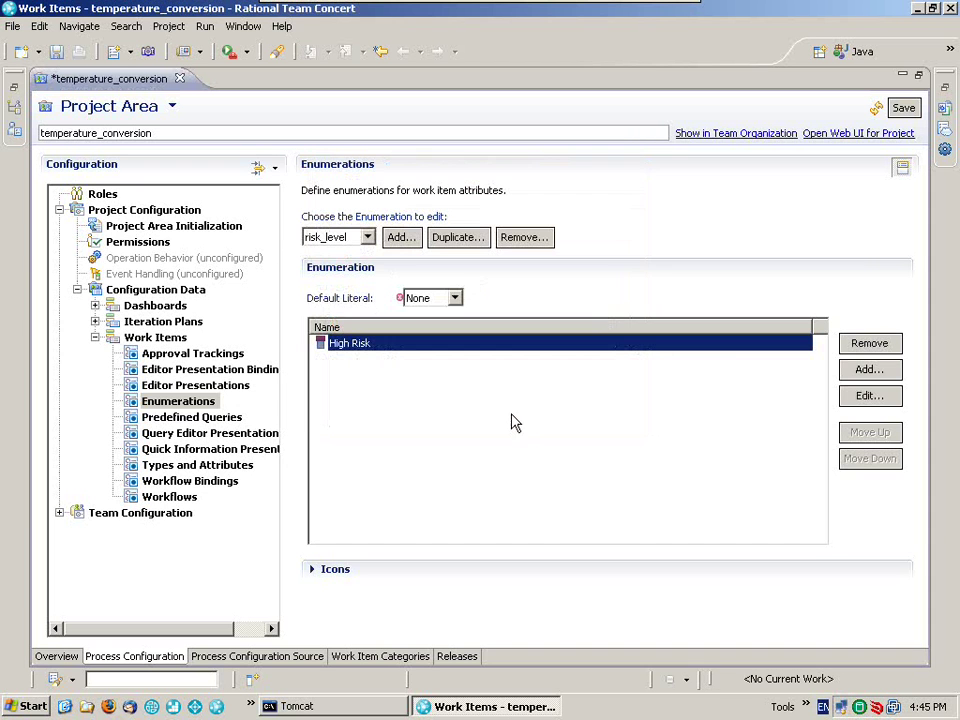
Add the literal Medium Risk with the medium.gif icon to the risk_level enumeration.
click(862, 370)
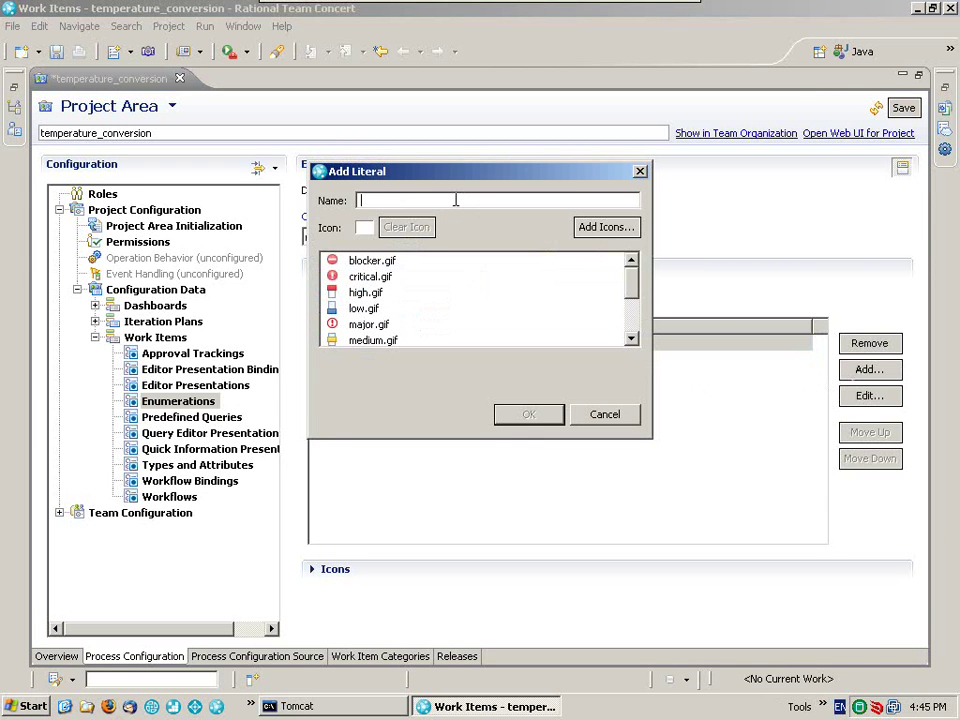
text(Medium )
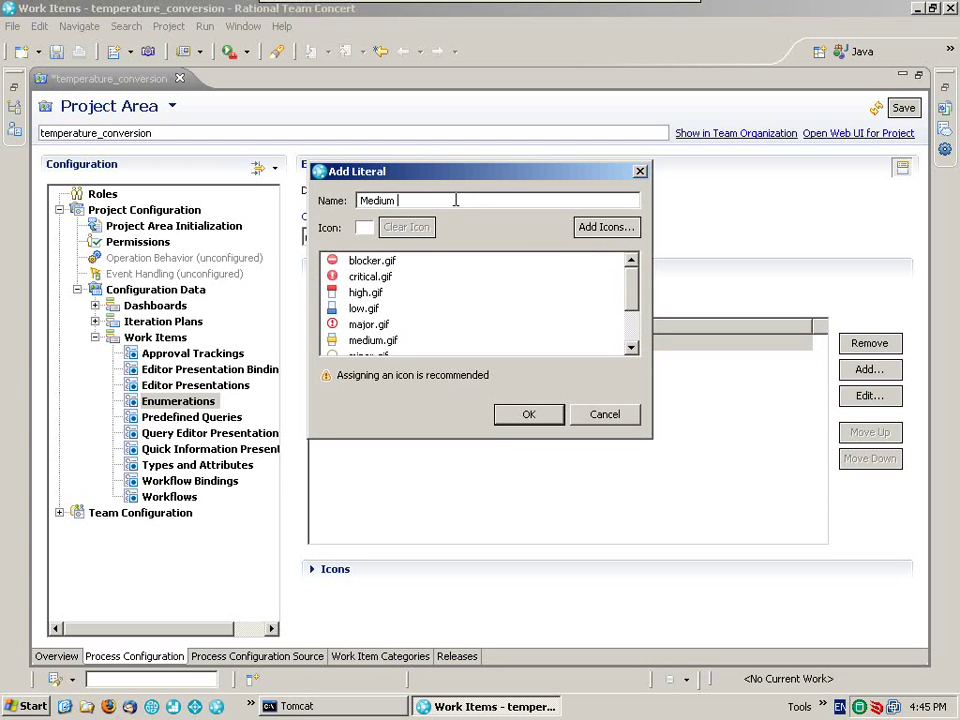
text(Risk)
click(377, 341)
click(522, 416)
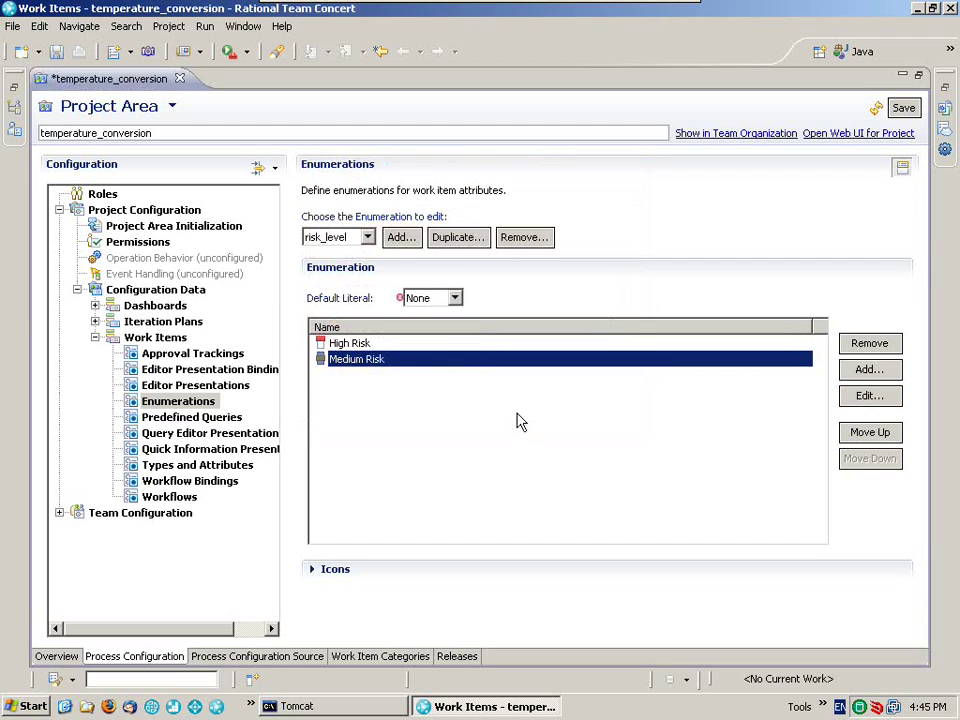
Add the literal Low Risk with the low.gif icon to the risk_level enumeration.
click(874, 371)
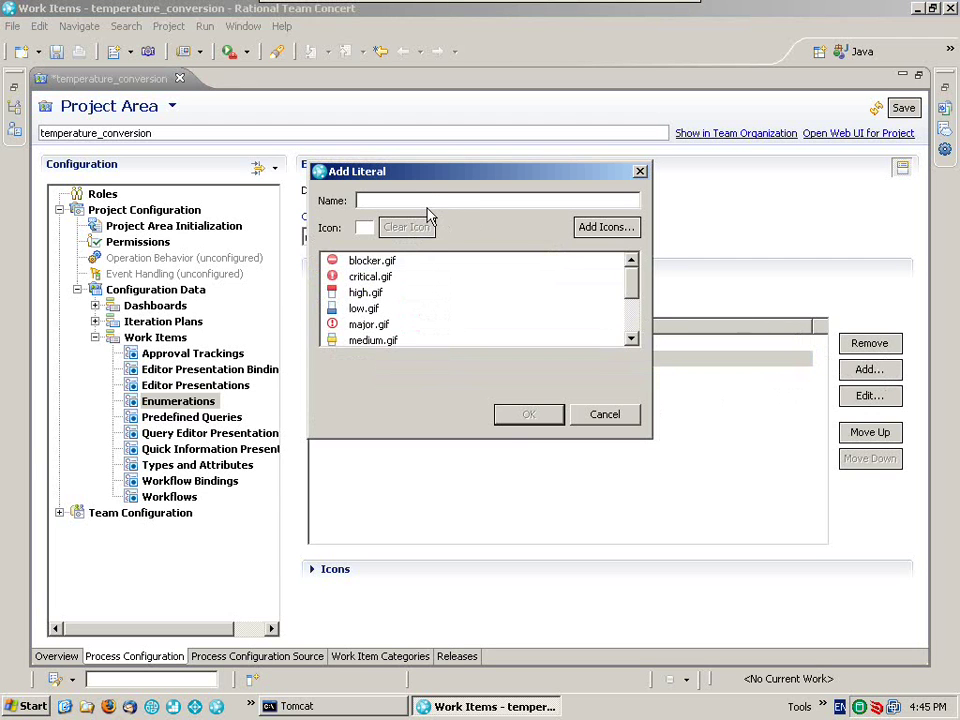
text(Low Risk)
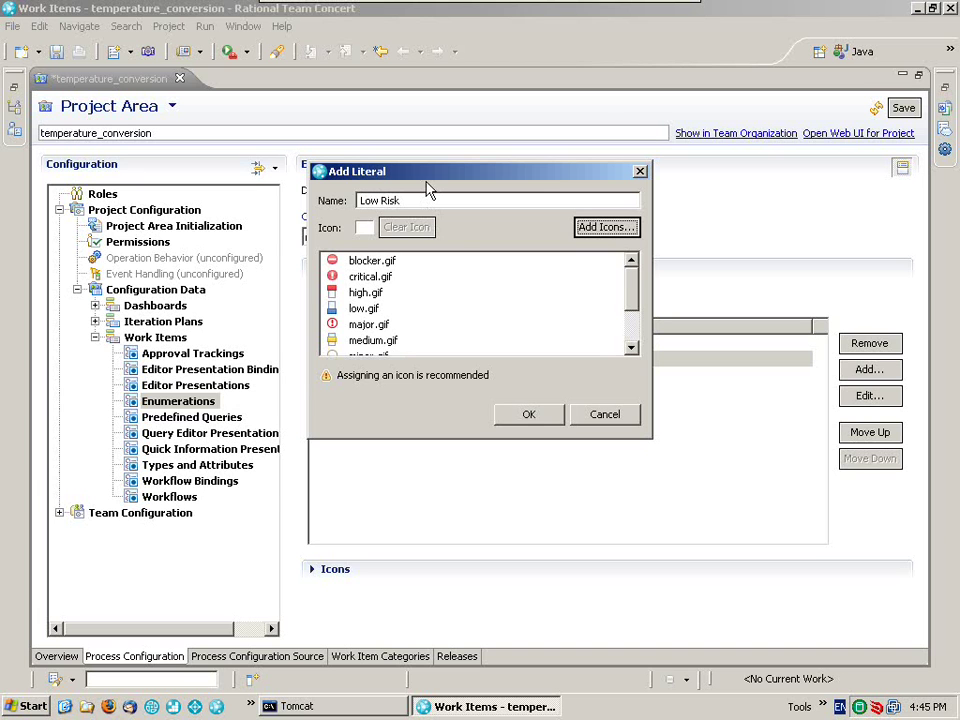
click(395, 309)
click(536, 418)
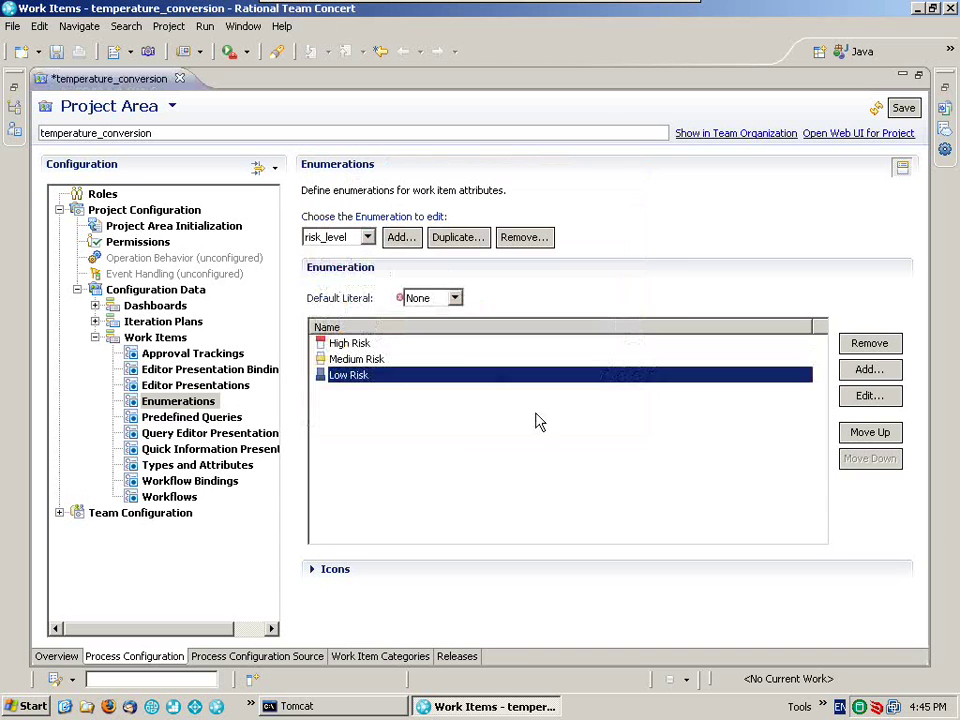
Set Medium Risk as the default literal of the risk_level enumeration and save the project area.
click(455, 299)
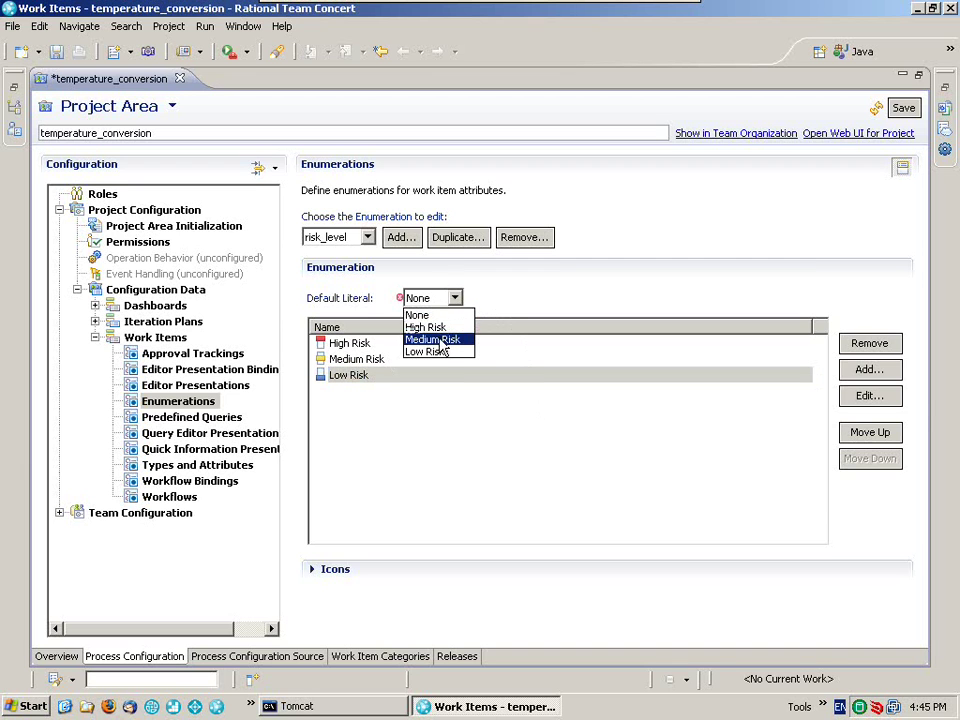
click(440, 337)
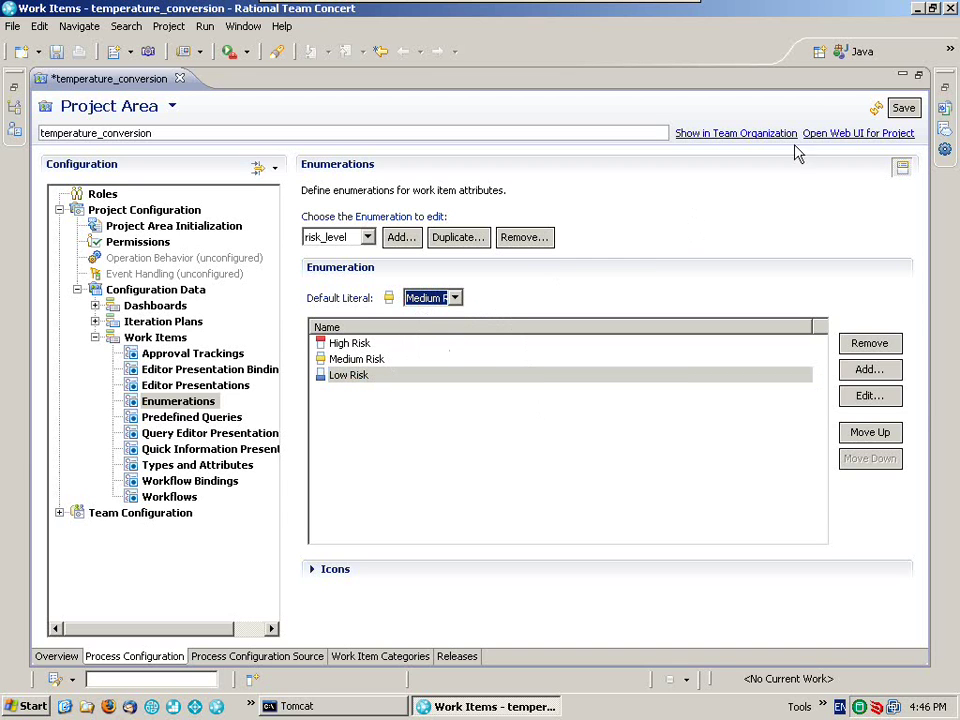
click(904, 109)
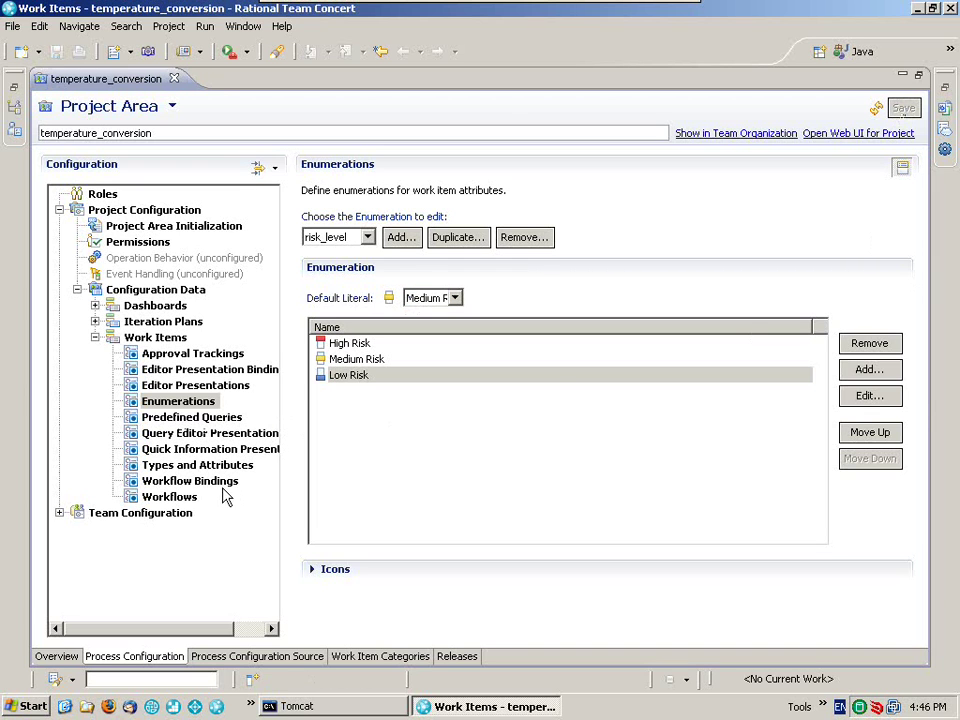
Add a custom attribute named RiskLevel of type risk_level to the Risk type category and save the project area.
click(192, 467)
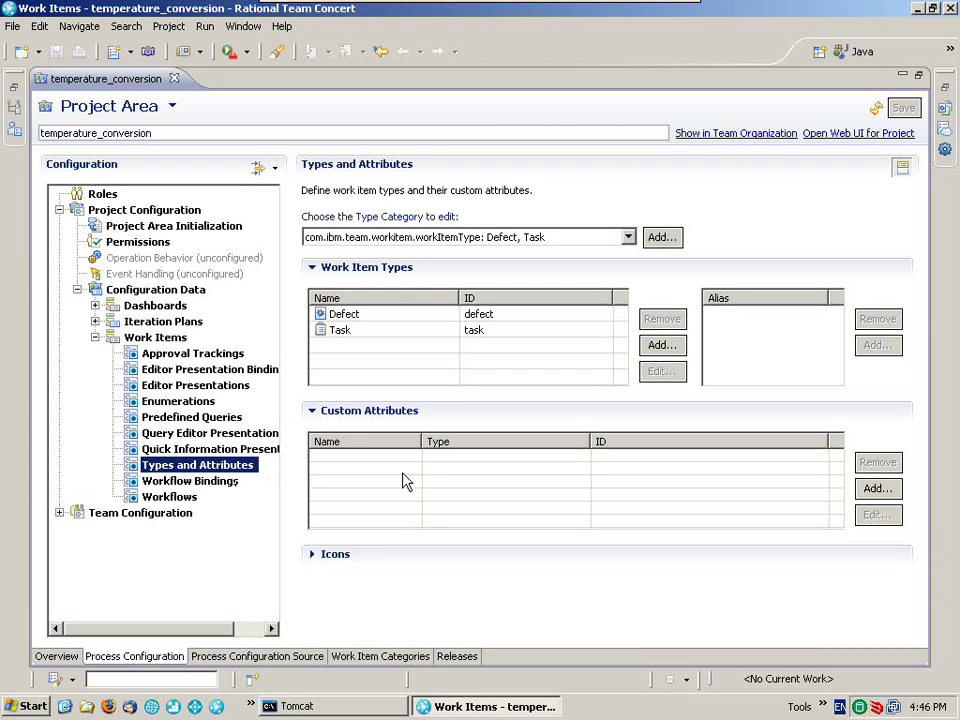
click(436, 240)
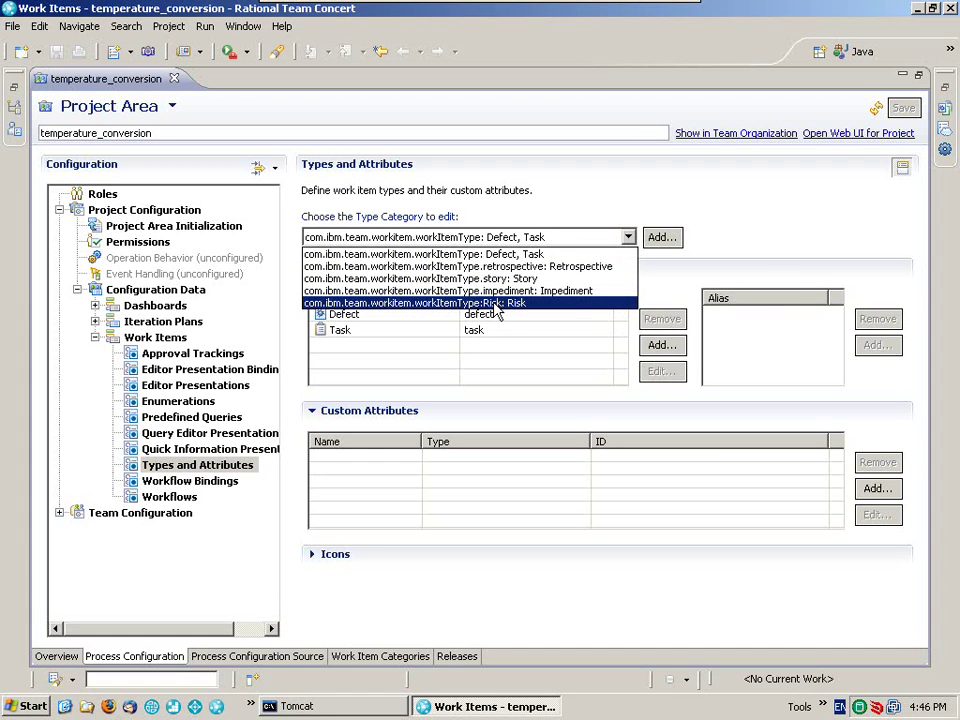
click(494, 303)
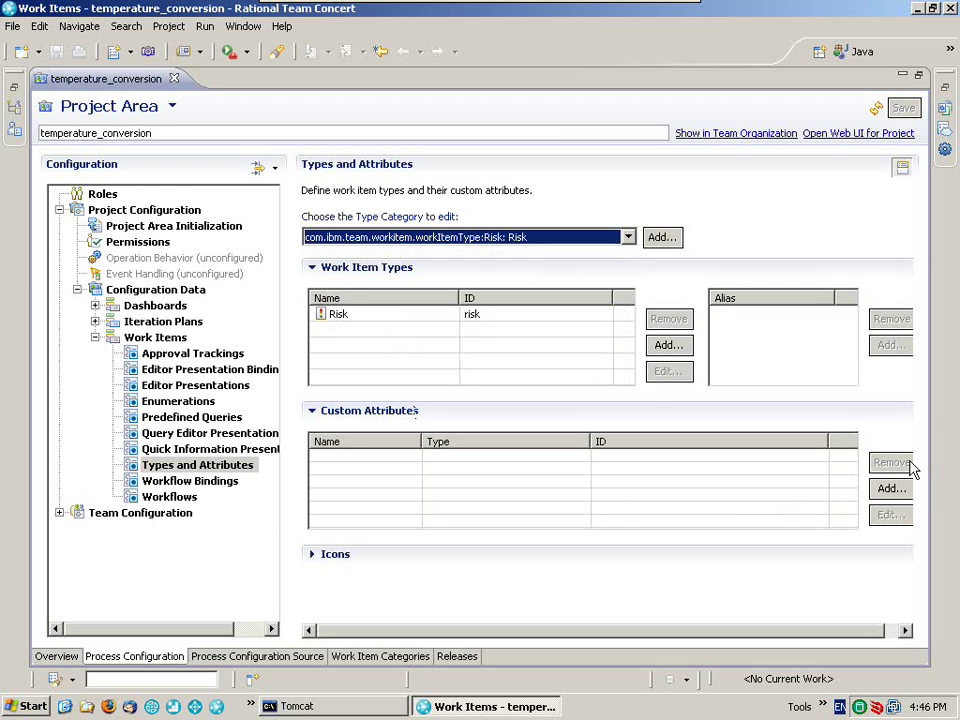
click(888, 489)
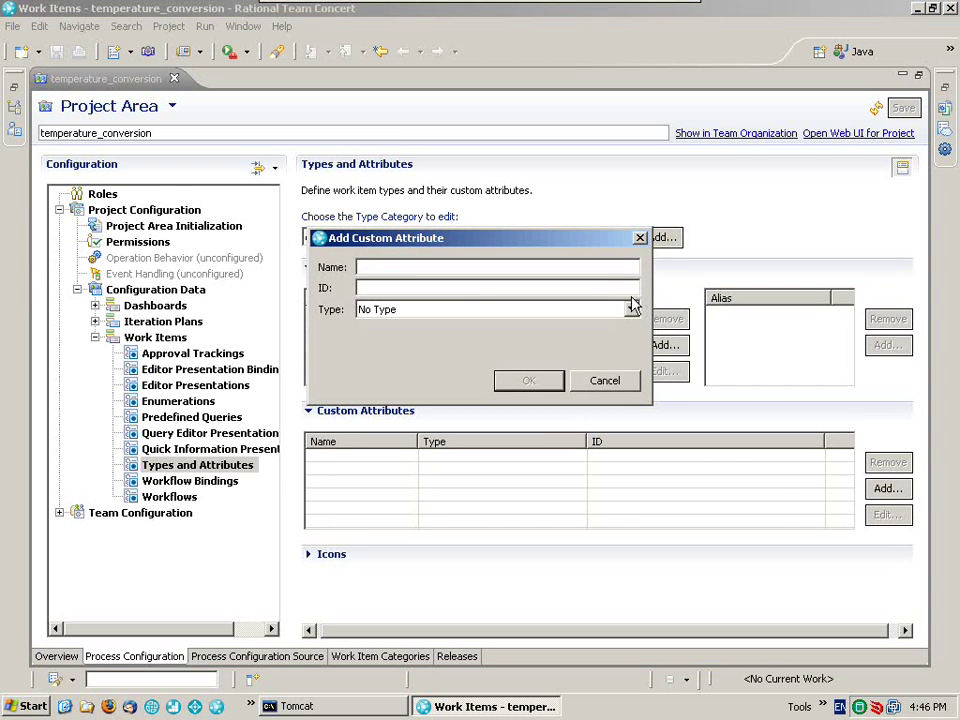
text(Risk)
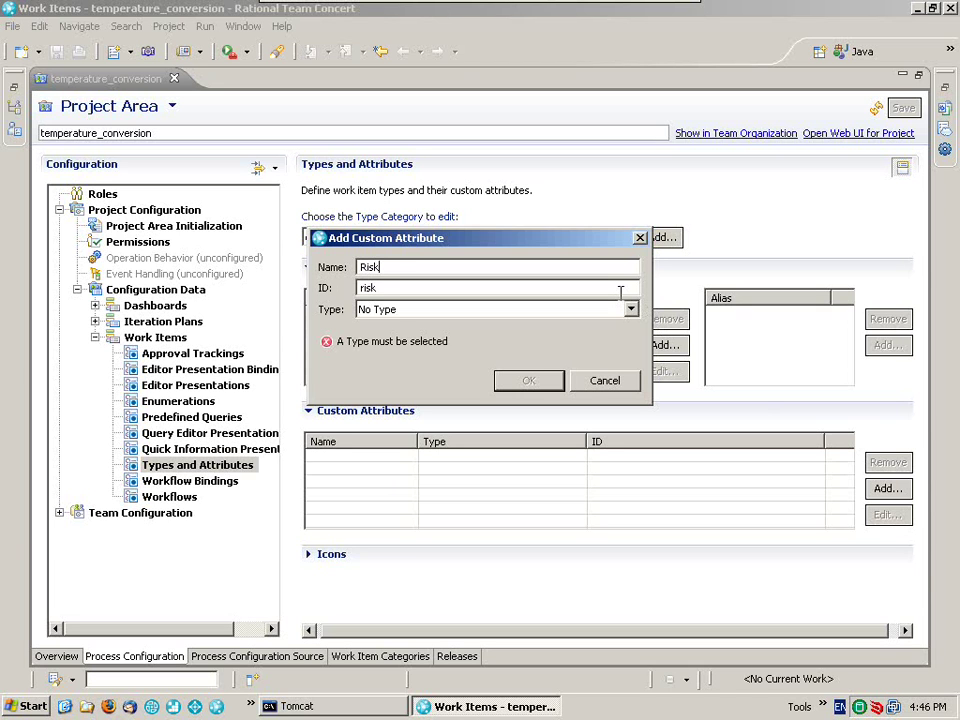
text(Level)
click(631, 309)
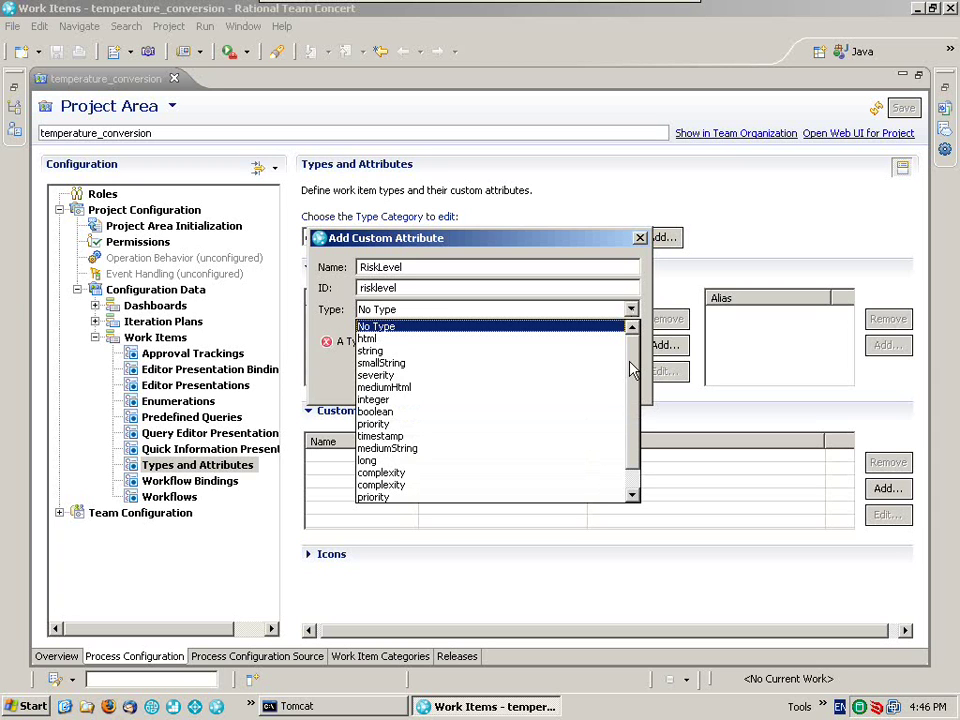
scroll(631, 380, down, 1)
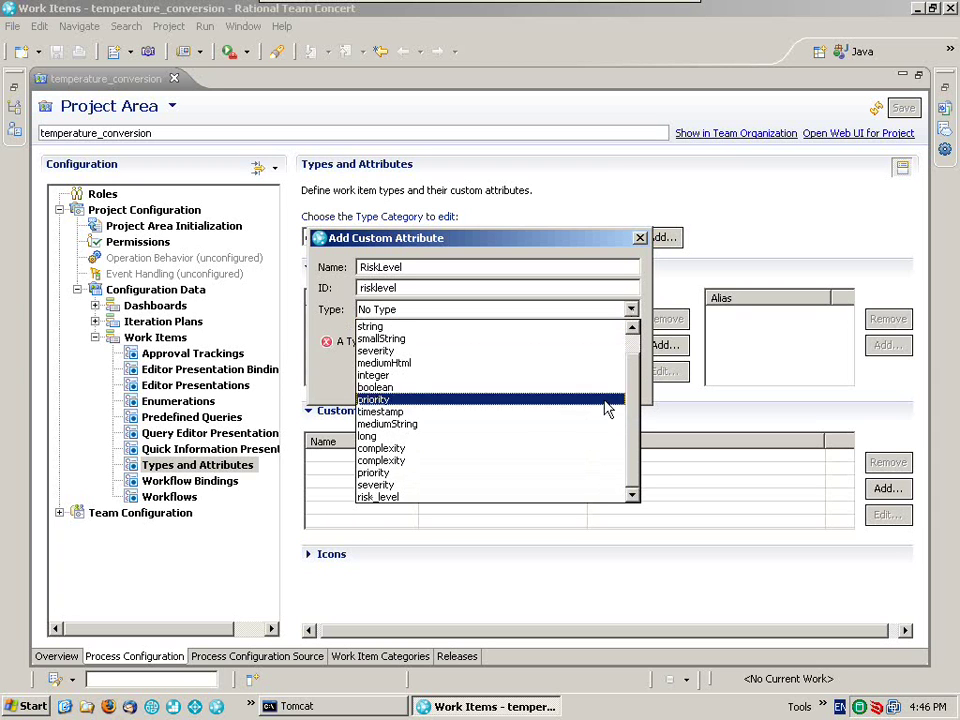
click(378, 497)
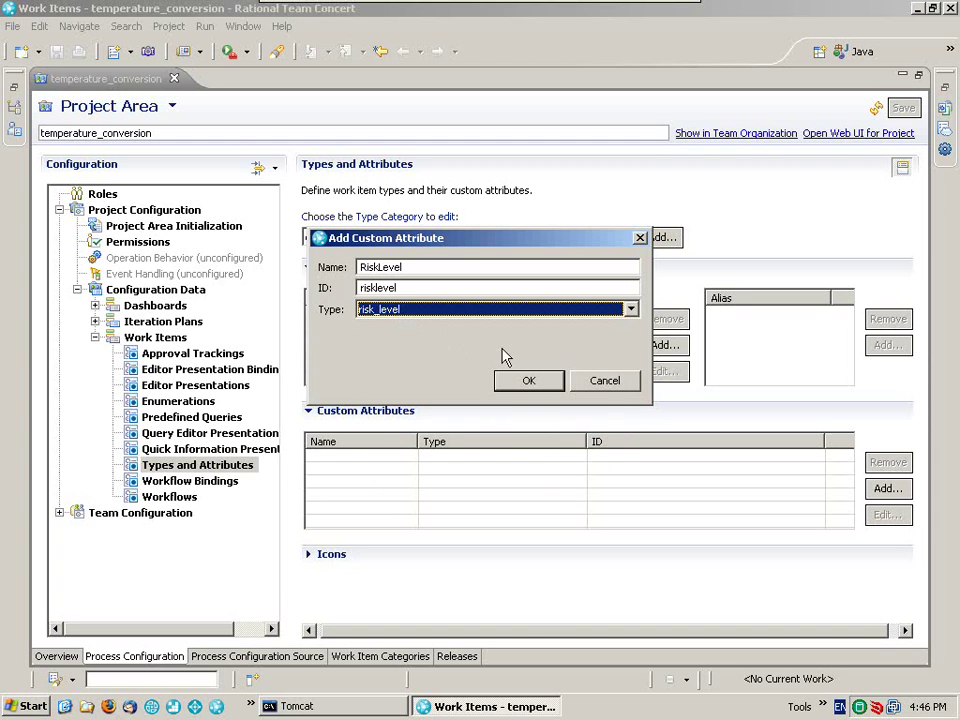
click(524, 382)
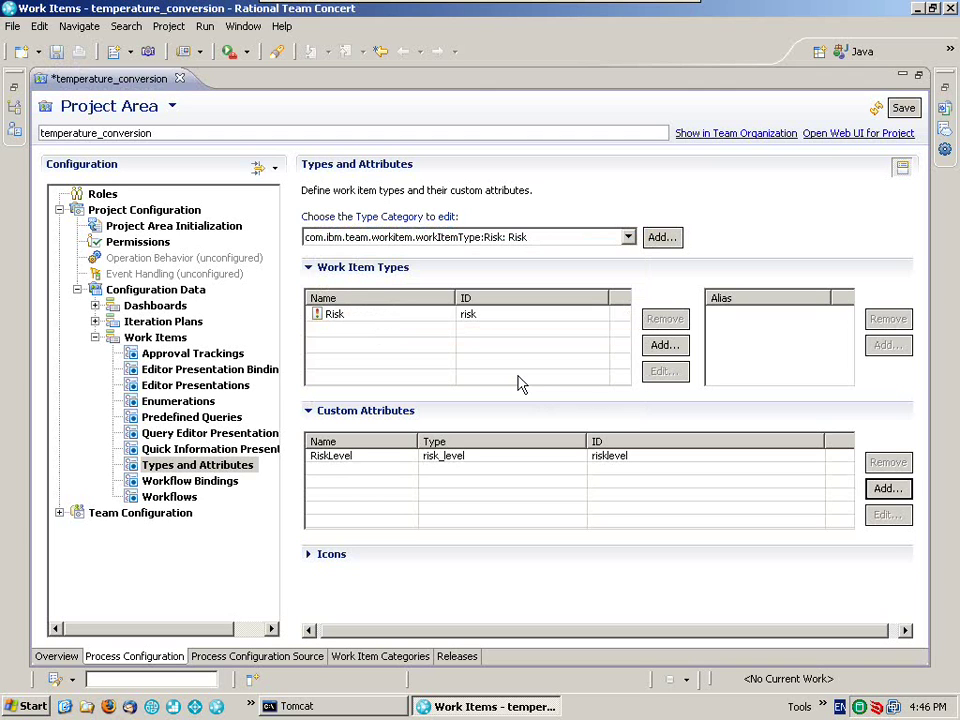
click(903, 110)
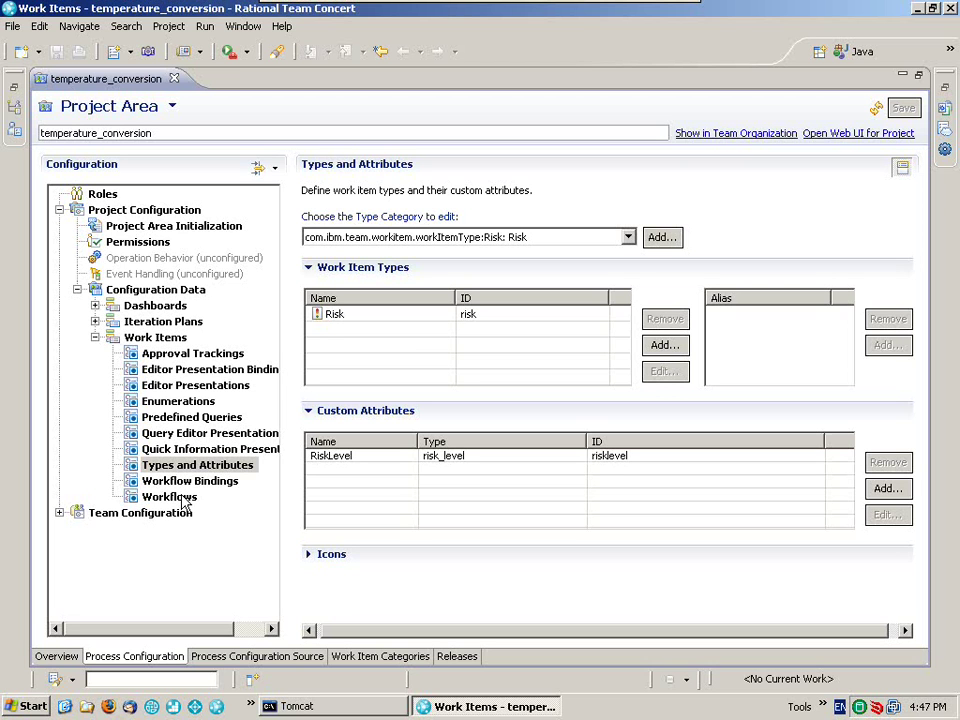
Create a work item workflow with the ID Risk and name it Risk Workflow.
click(167, 497)
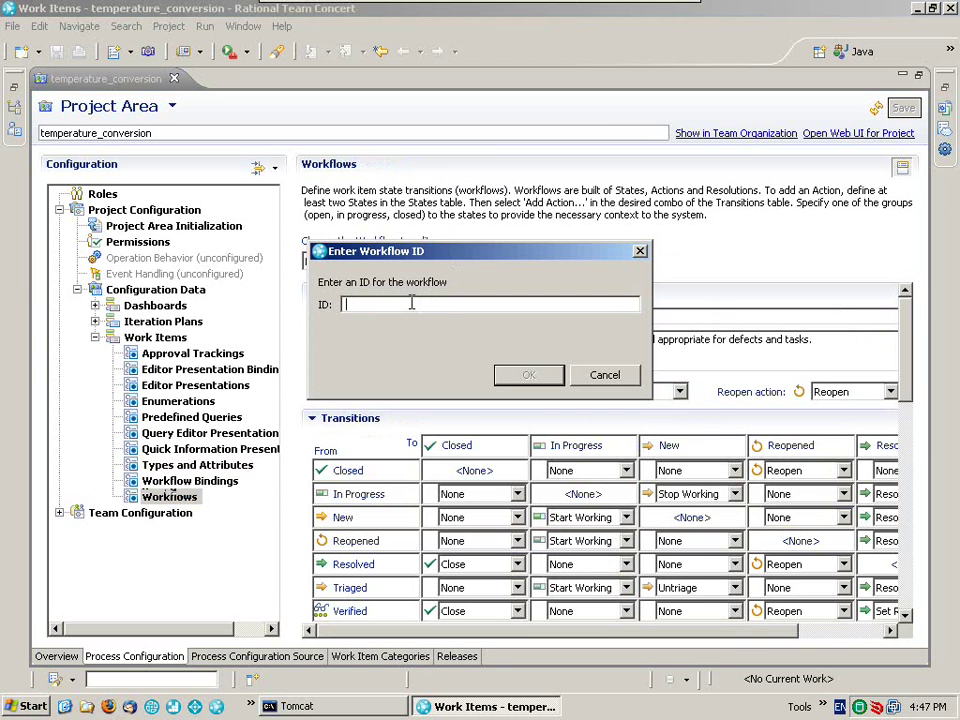
text(Risk)
click(516, 377)
click(421, 314)
text(Risk)
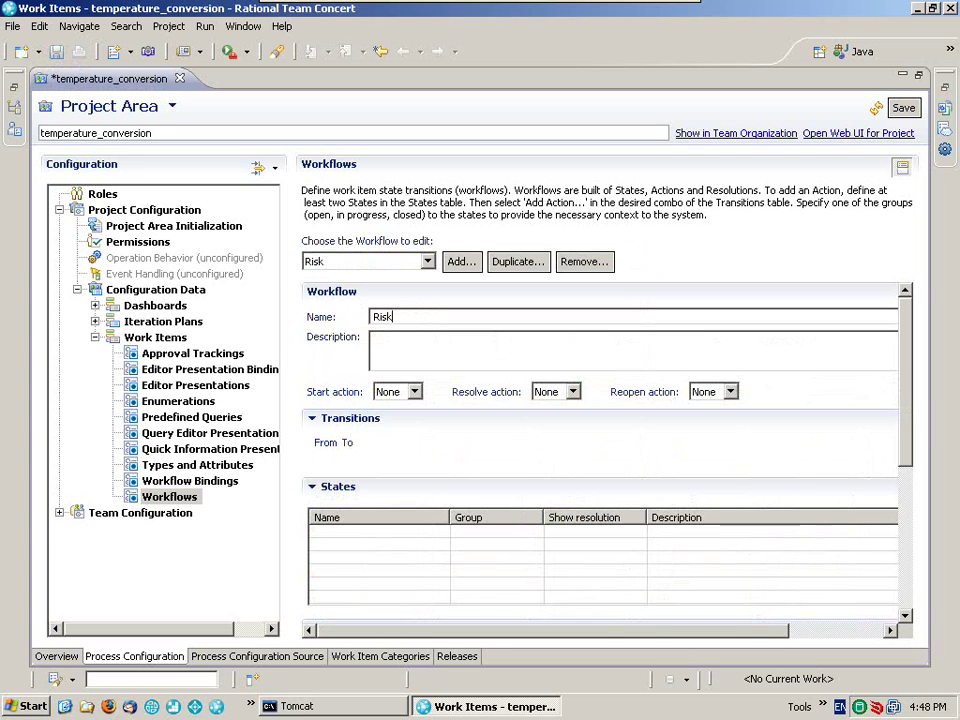
text( Workflows)
key(Tab)
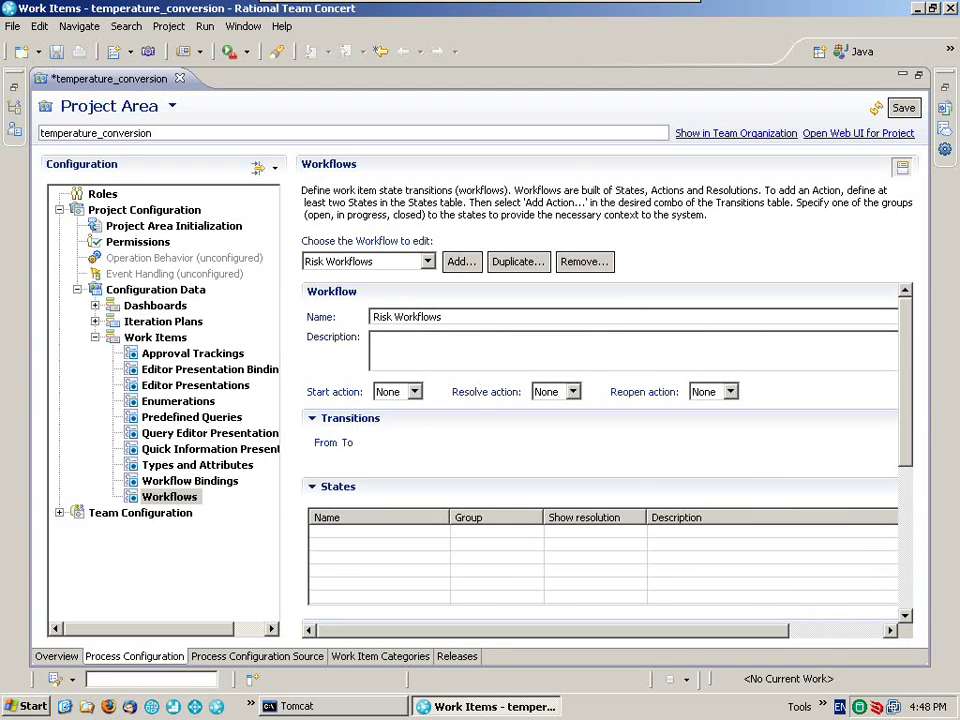
click(478, 318)
key(BackSpace)
Set the workflow description to "describes the process of addressing risks in the project".
key(Tab)
text(describes the process of addr)
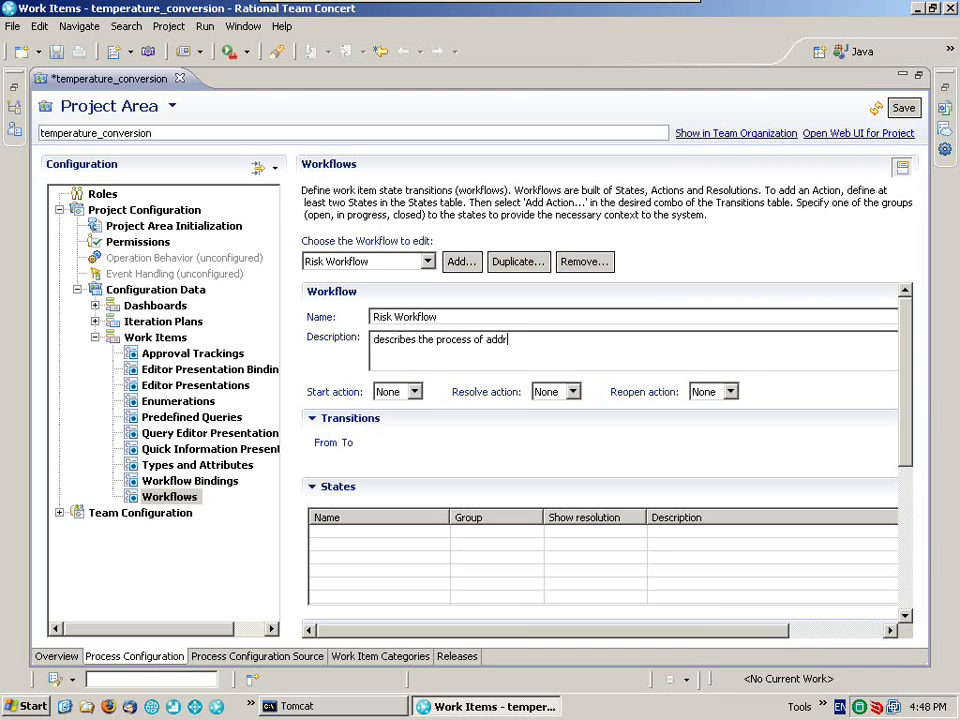
text(essing risks in the proej)
key(BackSpace)
key(BackSpace)
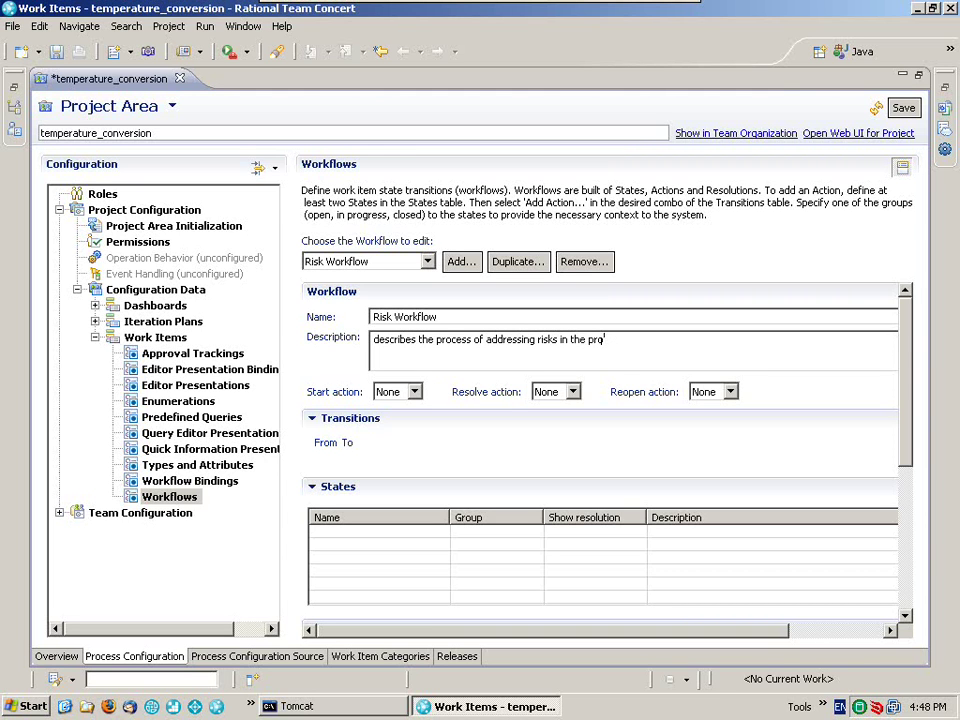
text(ject)
key(shift+Tab)
Begin a new state for the Risk Workflow and name it Identified.
drag(910, 425, 889, 489)
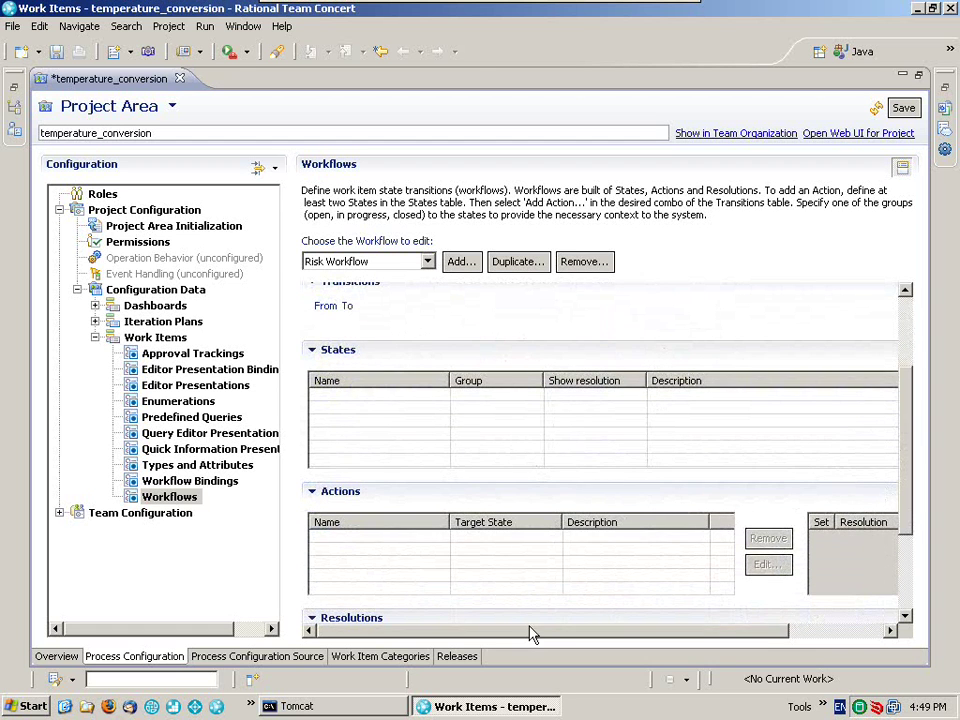
drag(530, 635, 623, 633)
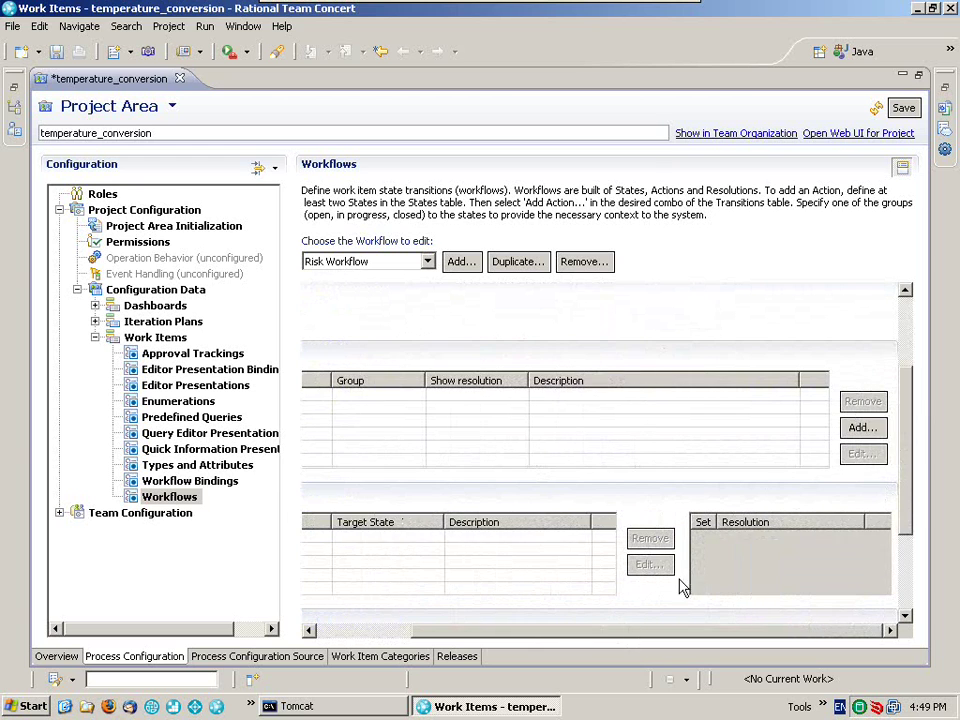
click(855, 429)
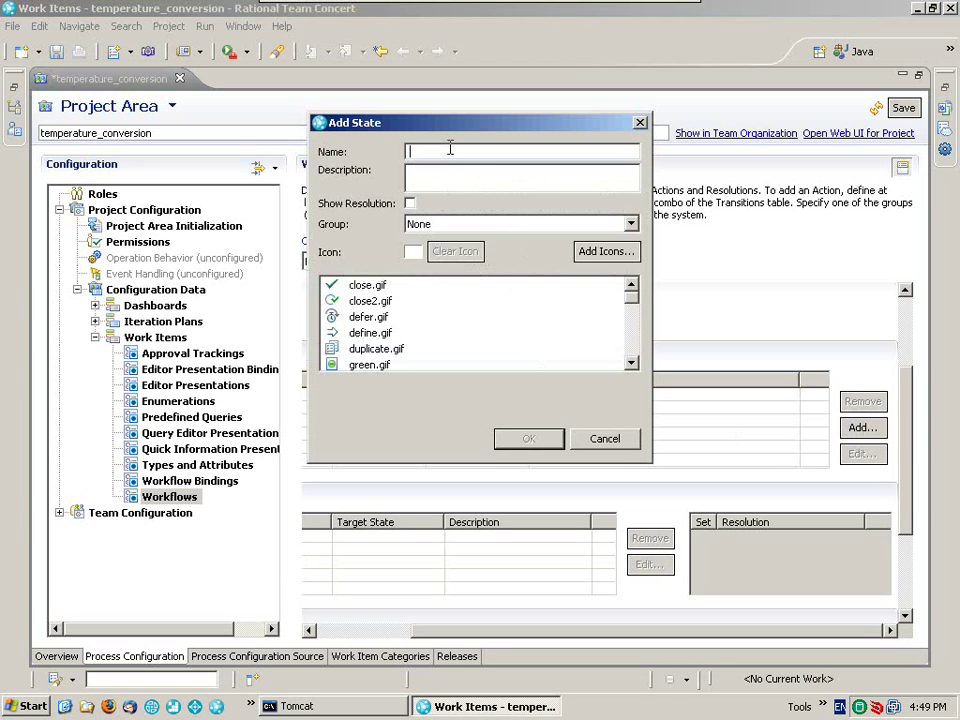
text(Ideitn)
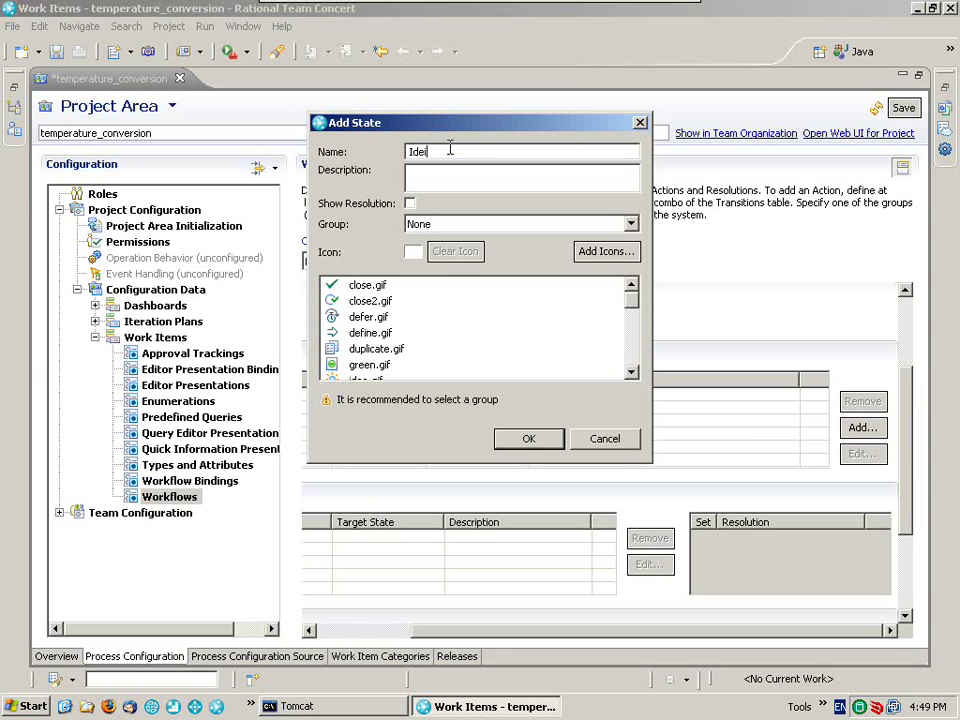
key(BackSpace)
key(BackSpace)
key(BackSpace)
text(ntified)
key(BackSpace)
key(BackSpace)
key(BackSpace)
key(BackSpace)
text(fied)
key(Tab)
Assign the Identified state to the open group with the new.gif icon and confirm it.
click(470, 226)
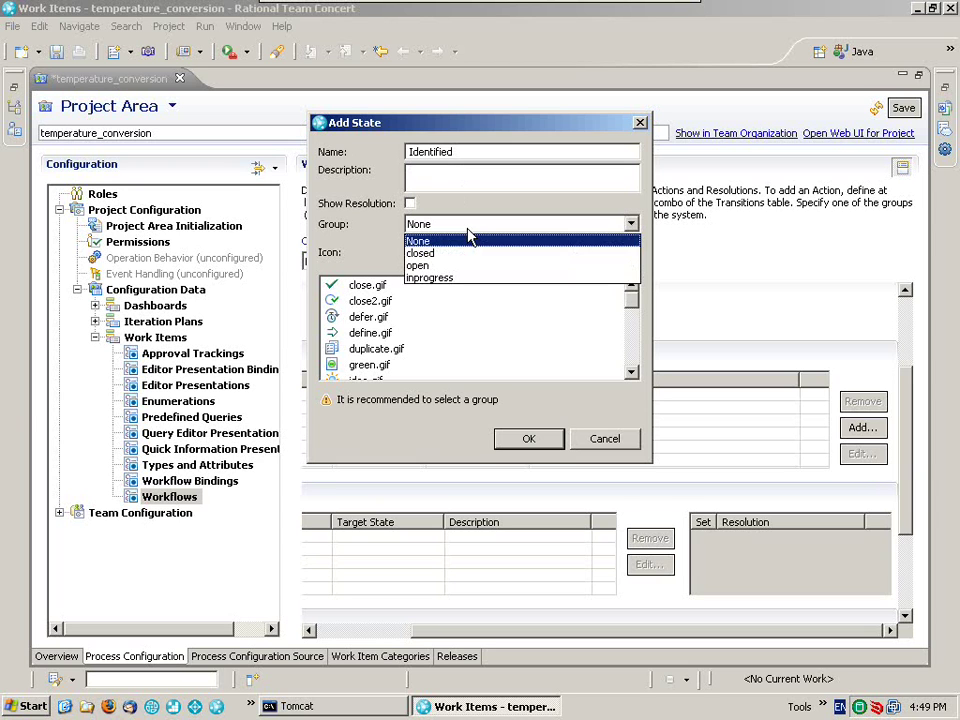
click(418, 268)
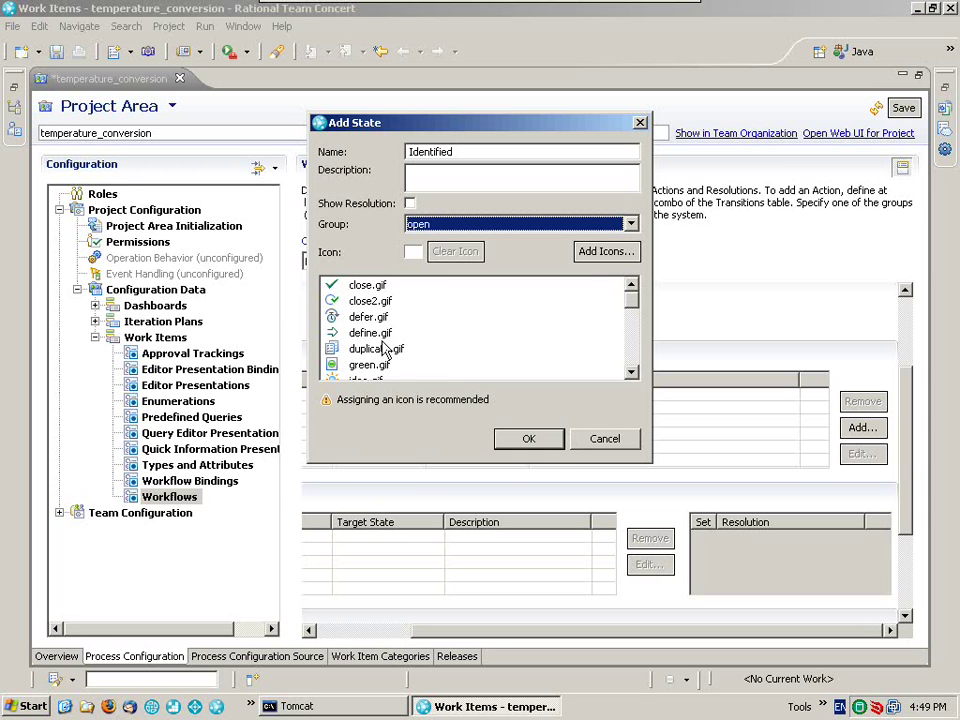
drag(632, 306, 628, 325)
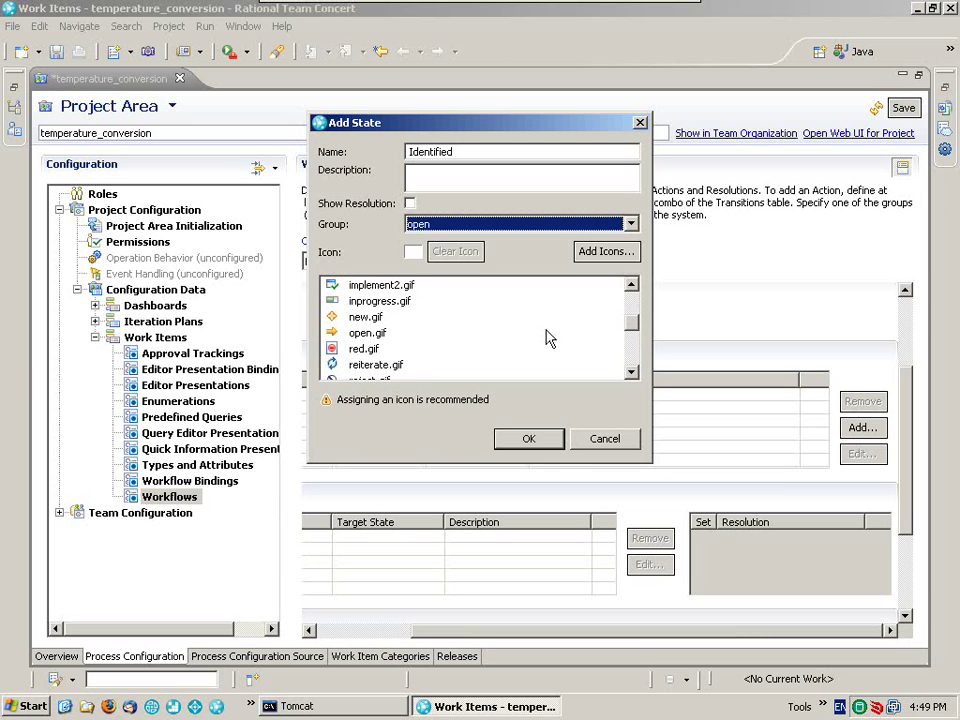
click(357, 316)
click(541, 446)
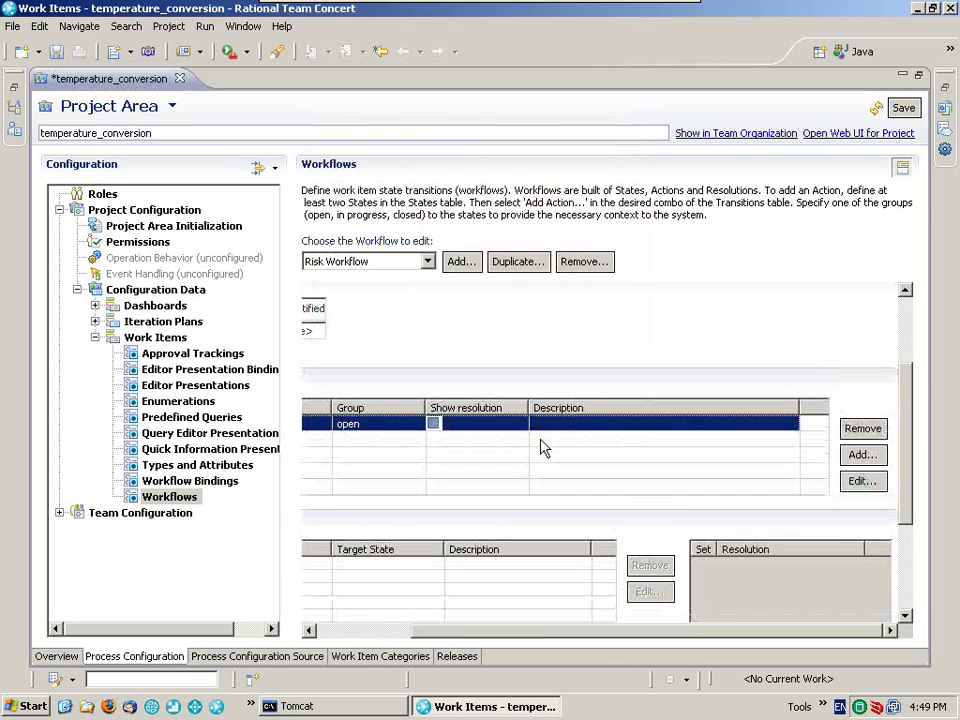
Add a state named Analyzing to the Risk Workflow, in the inprogress group with the reiterate.gif icon.
click(861, 455)
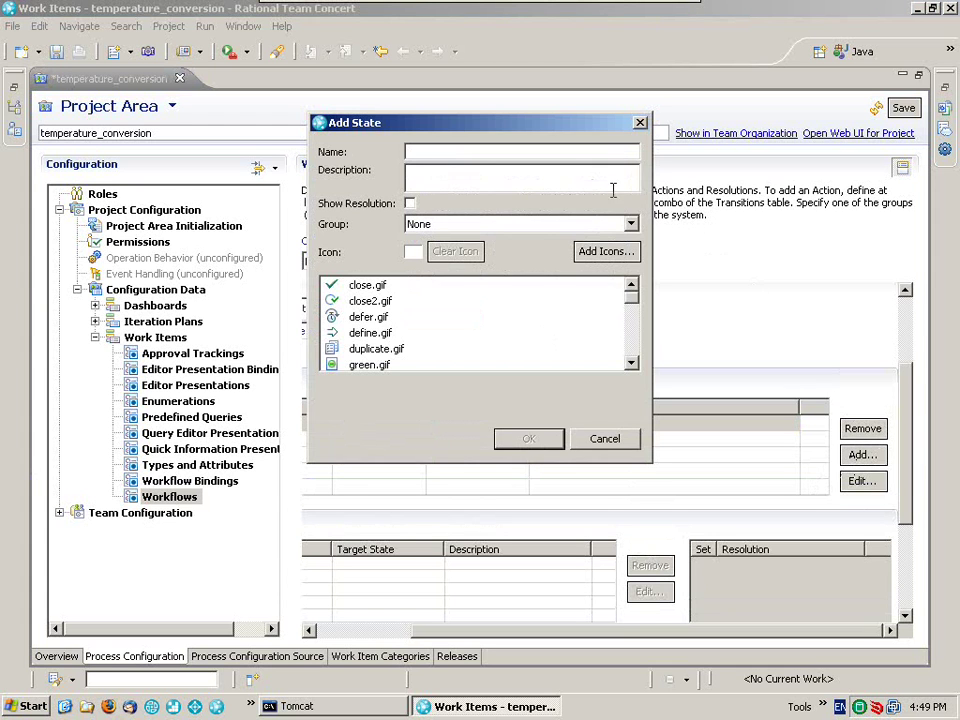
text(A)
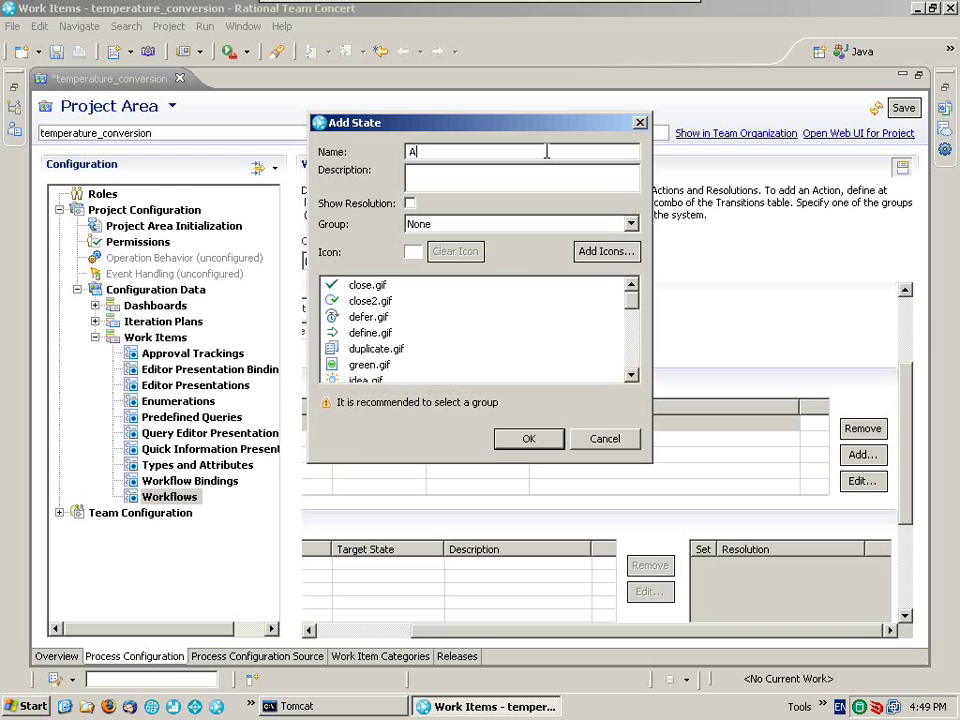
text(nalyzing)
key(Tab)
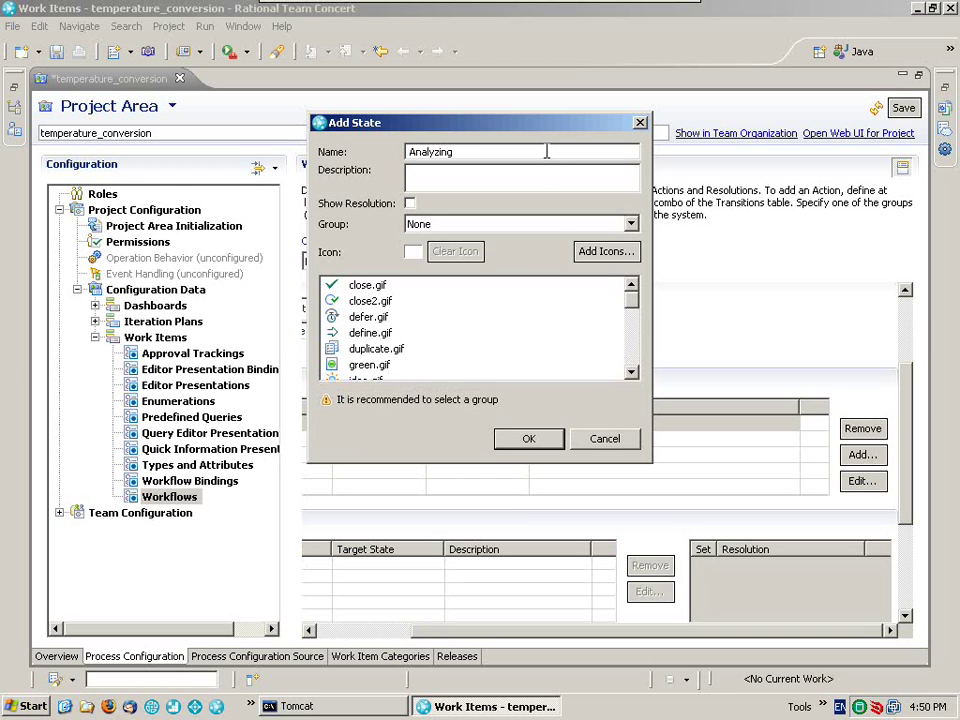
click(550, 226)
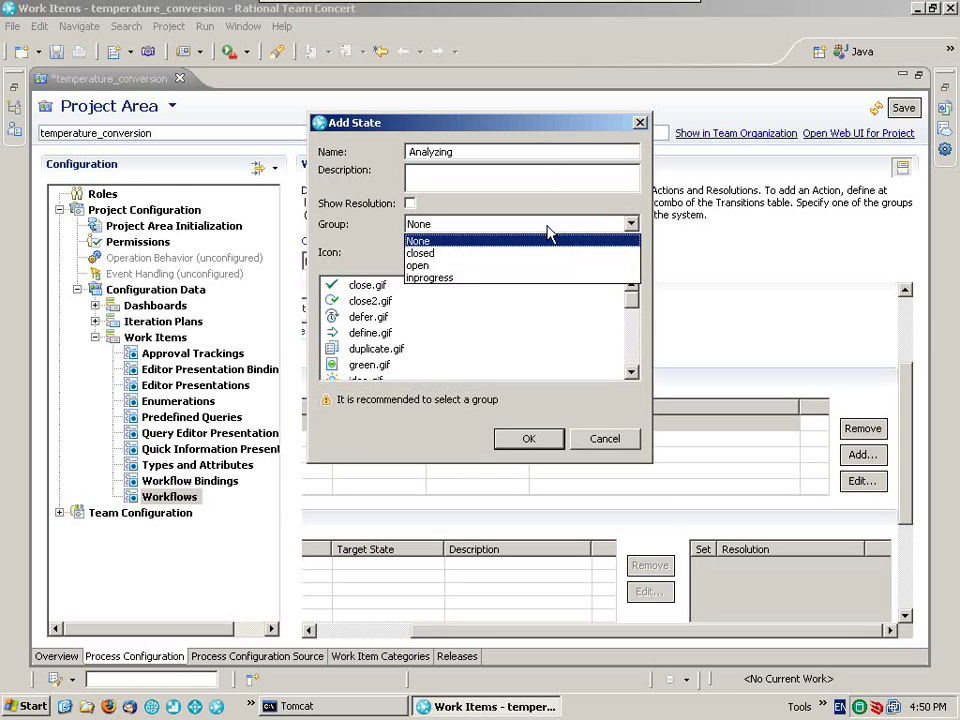
click(427, 279)
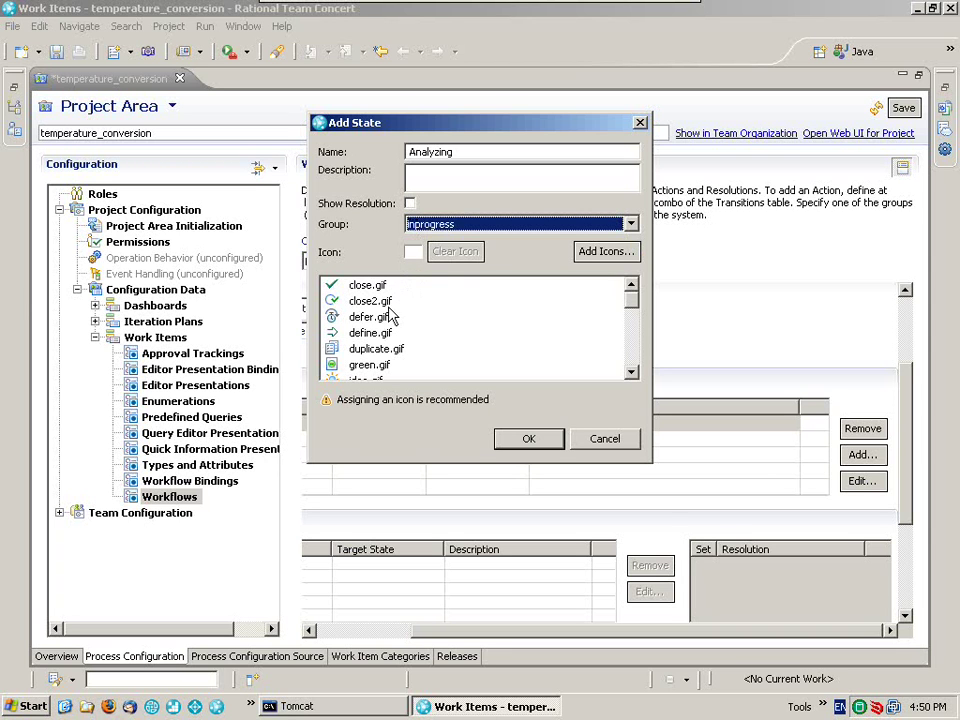
drag(631, 300, 626, 344)
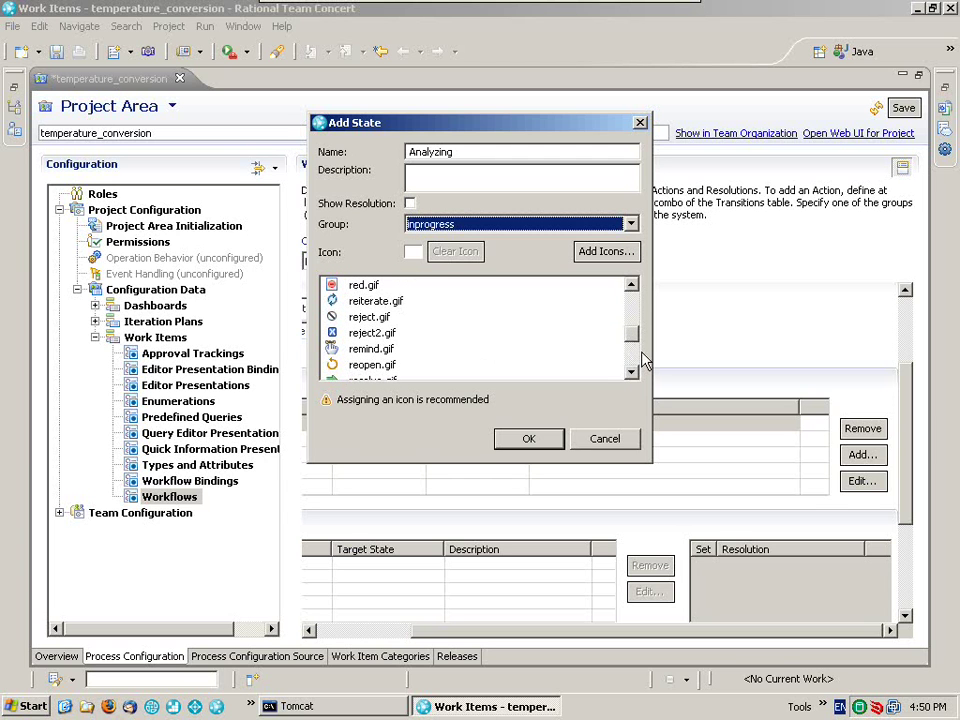
click(376, 302)
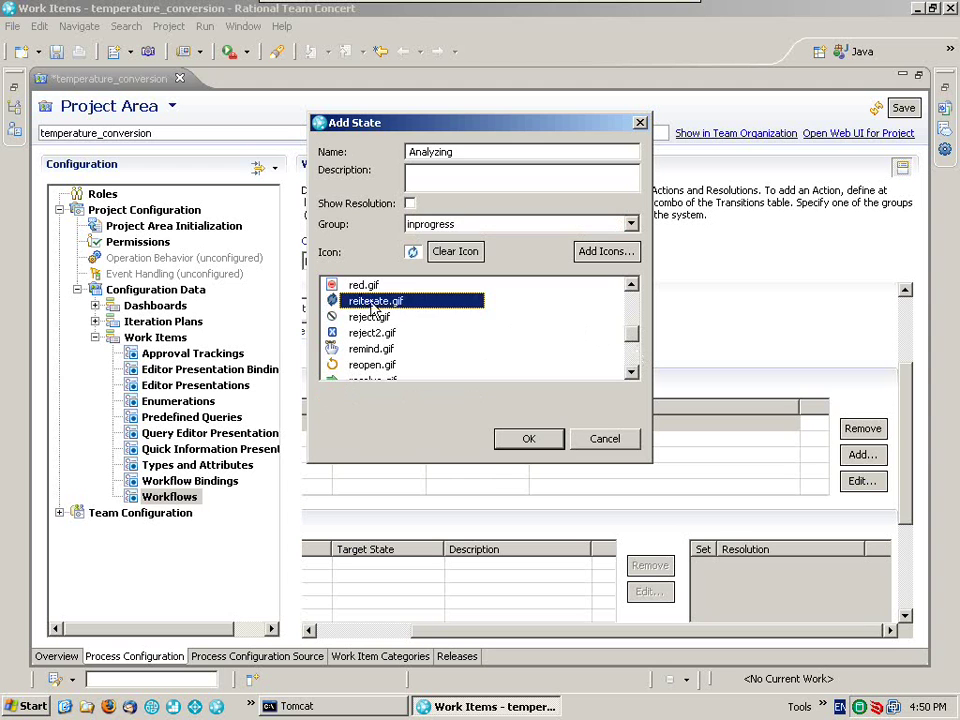
click(522, 440)
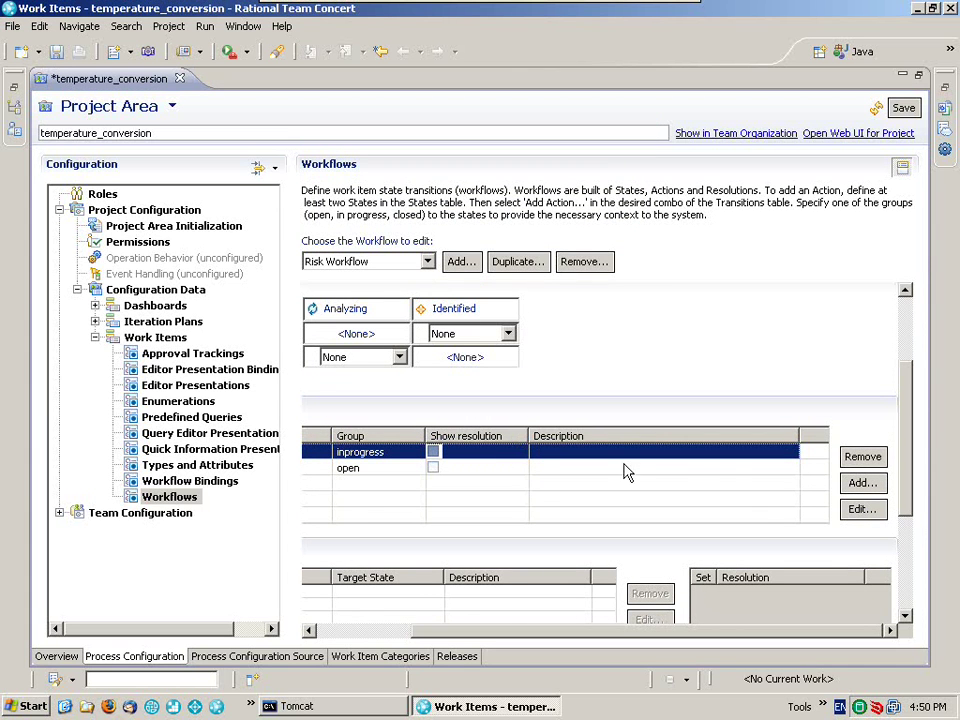
Add a state named Blocking to the Risk Workflow, in the inprogress group with the red.gif icon.
click(861, 483)
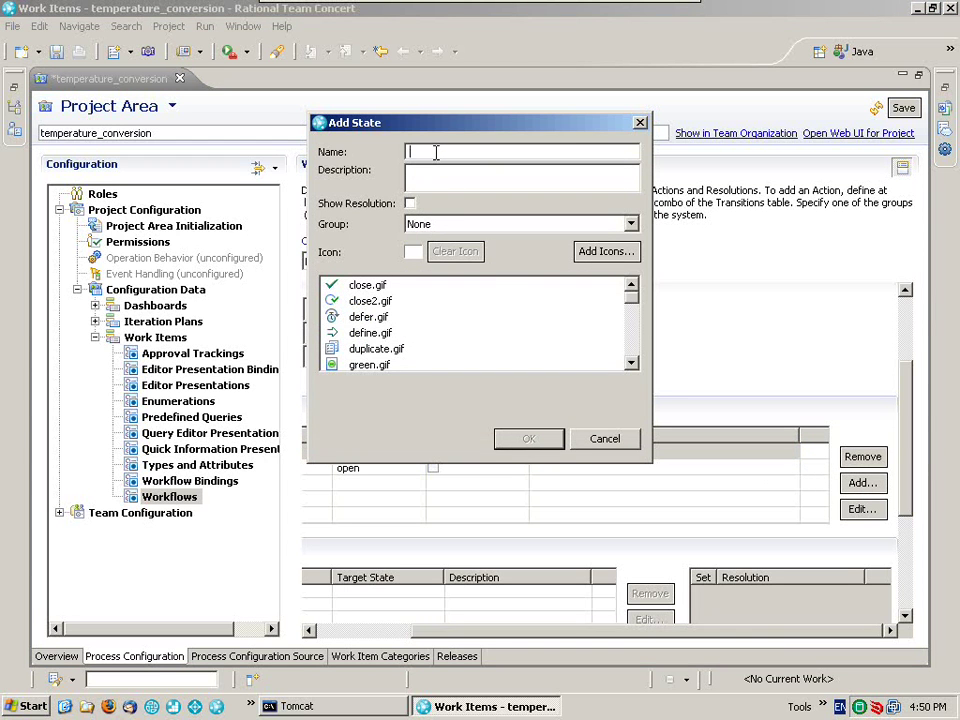
text(Blocking)
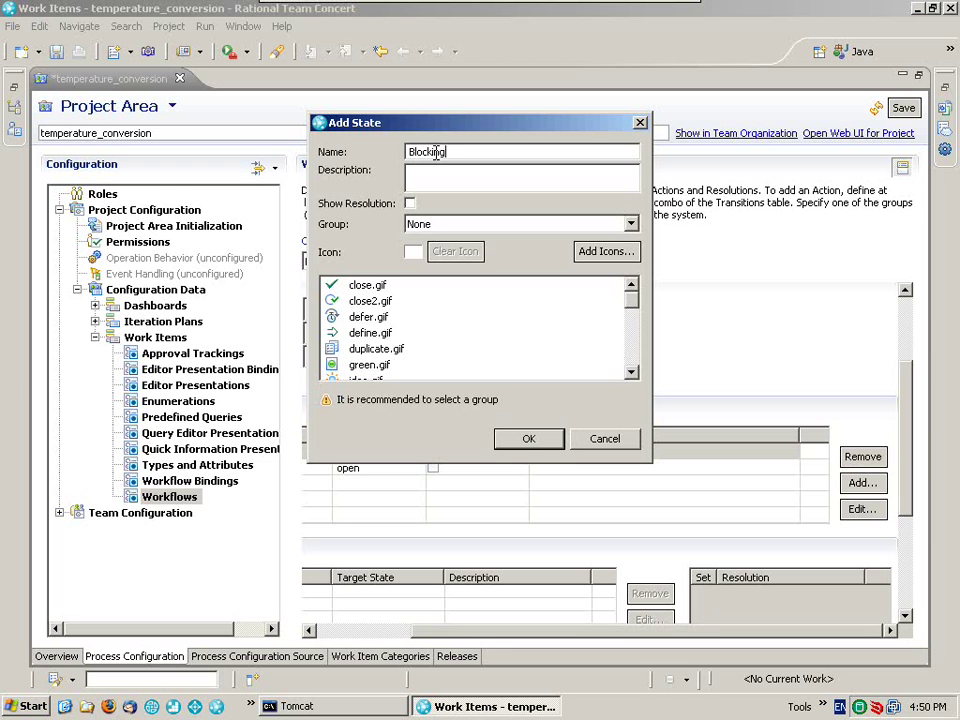
key(Tab)
click(465, 223)
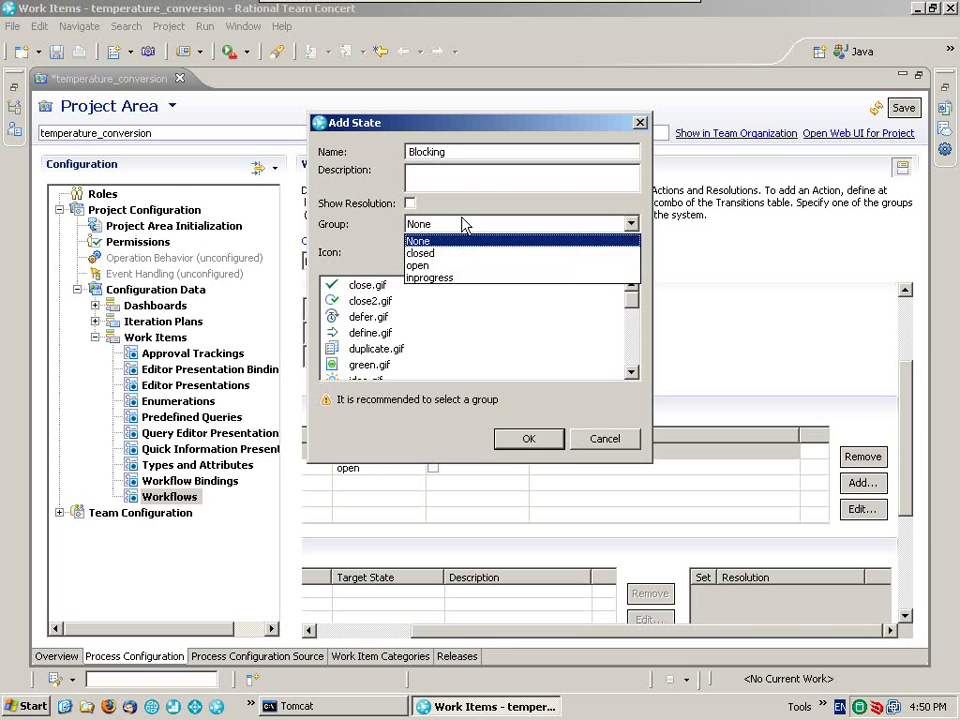
click(441, 279)
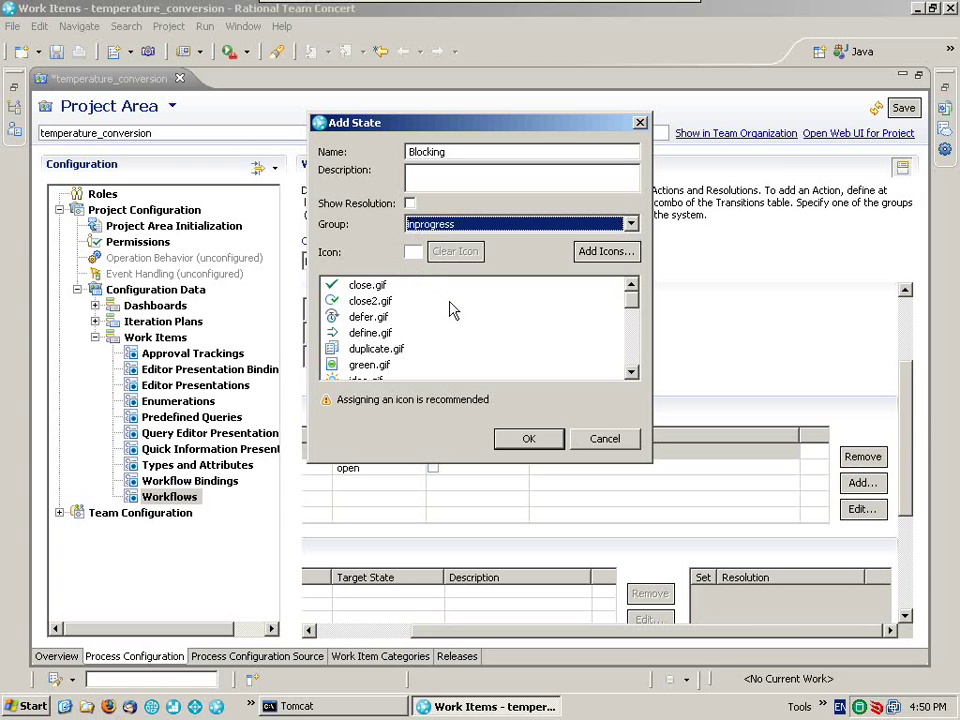
click(635, 318)
drag(635, 318, 635, 334)
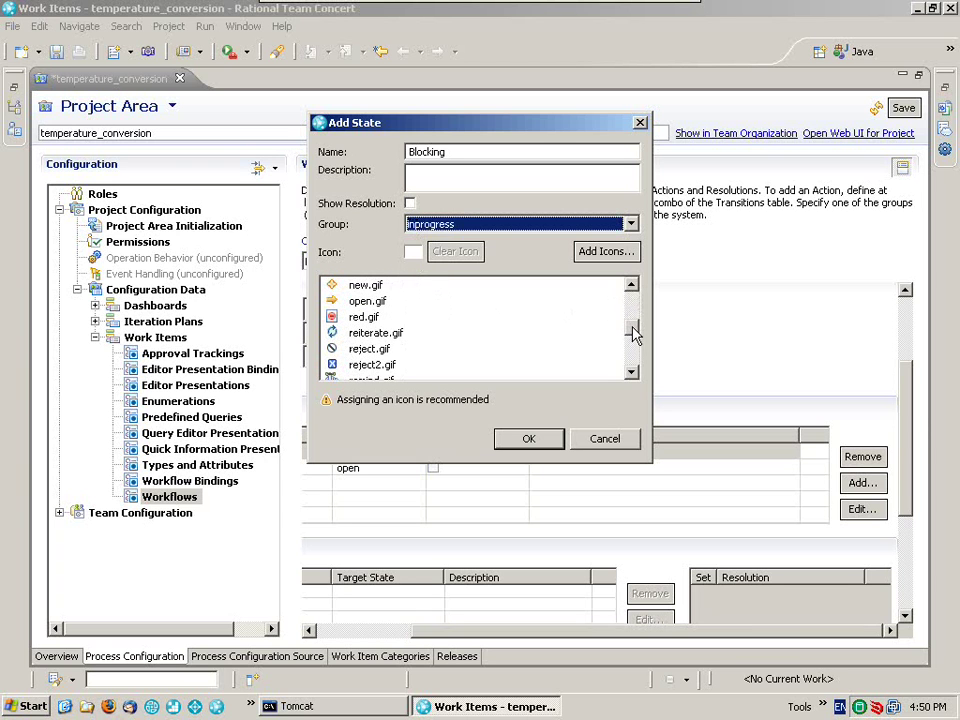
click(365, 318)
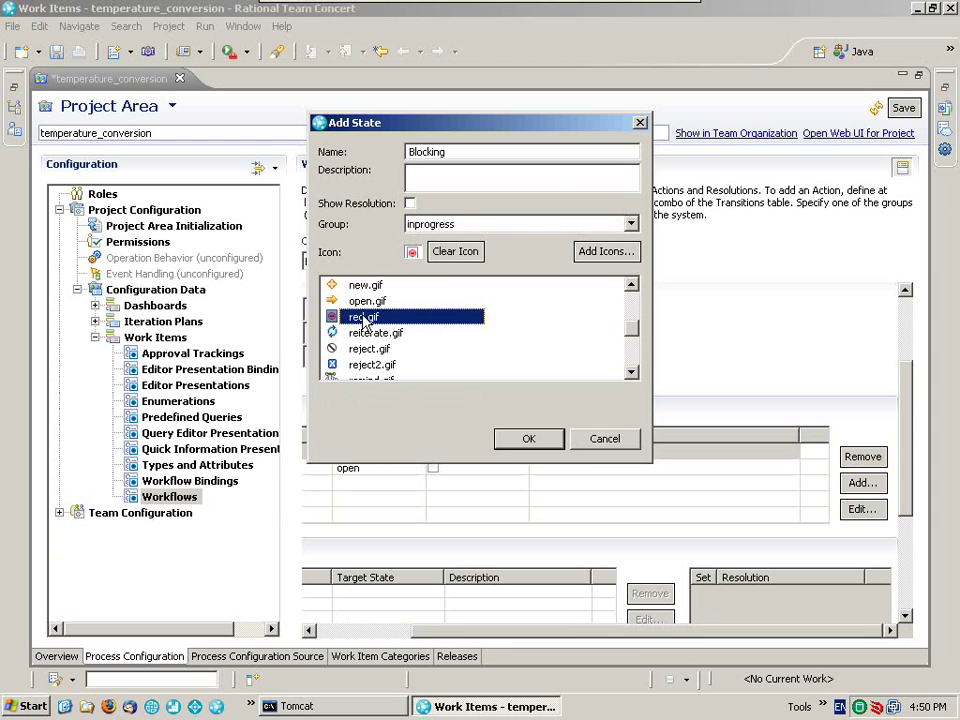
click(551, 440)
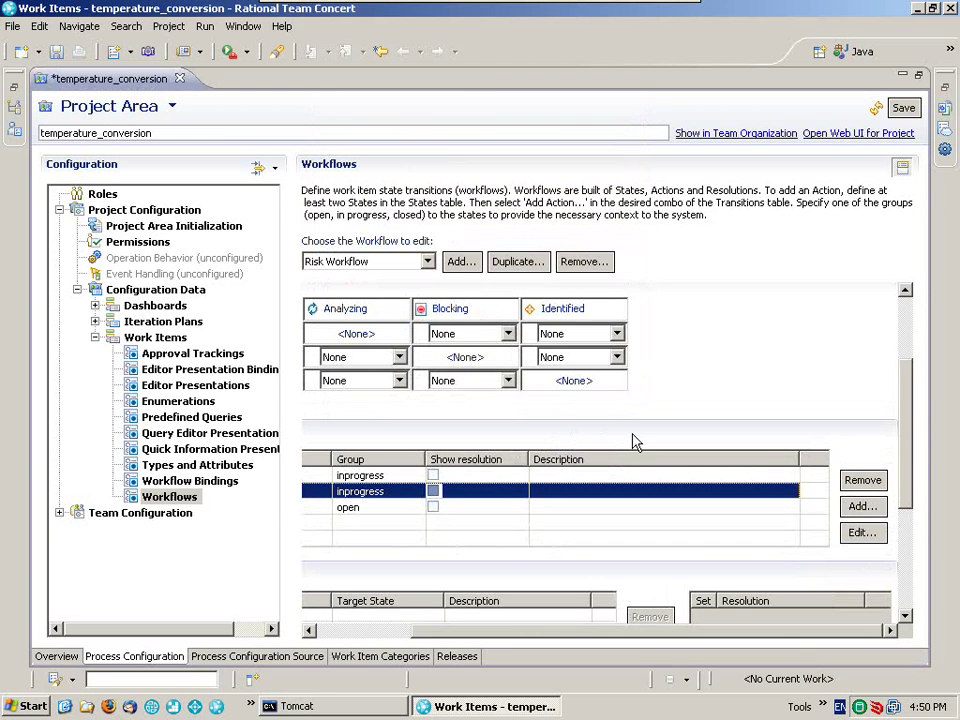
Add a state named Closed to the Risk Workflow, in the closed group with the close.gif icon.
click(862, 507)
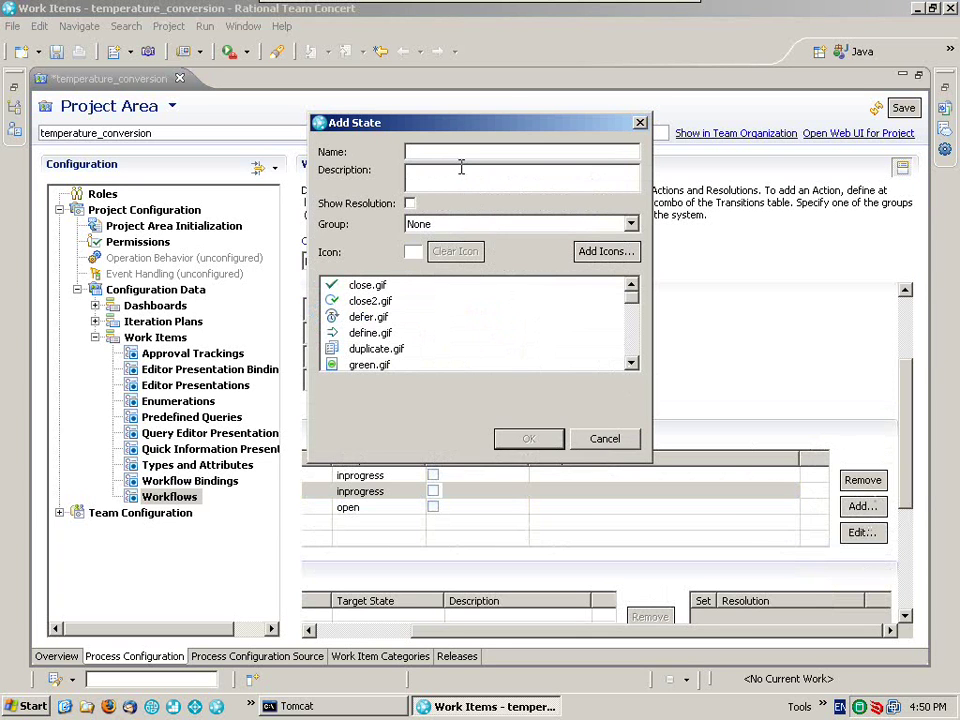
text(Closed)
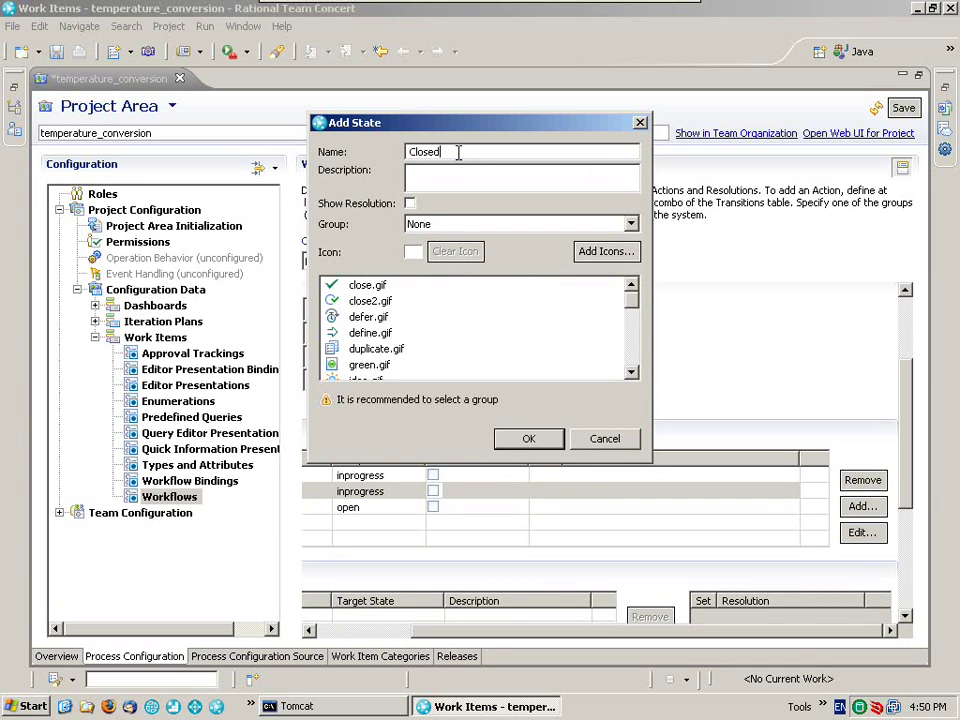
key(Tab)
click(466, 226)
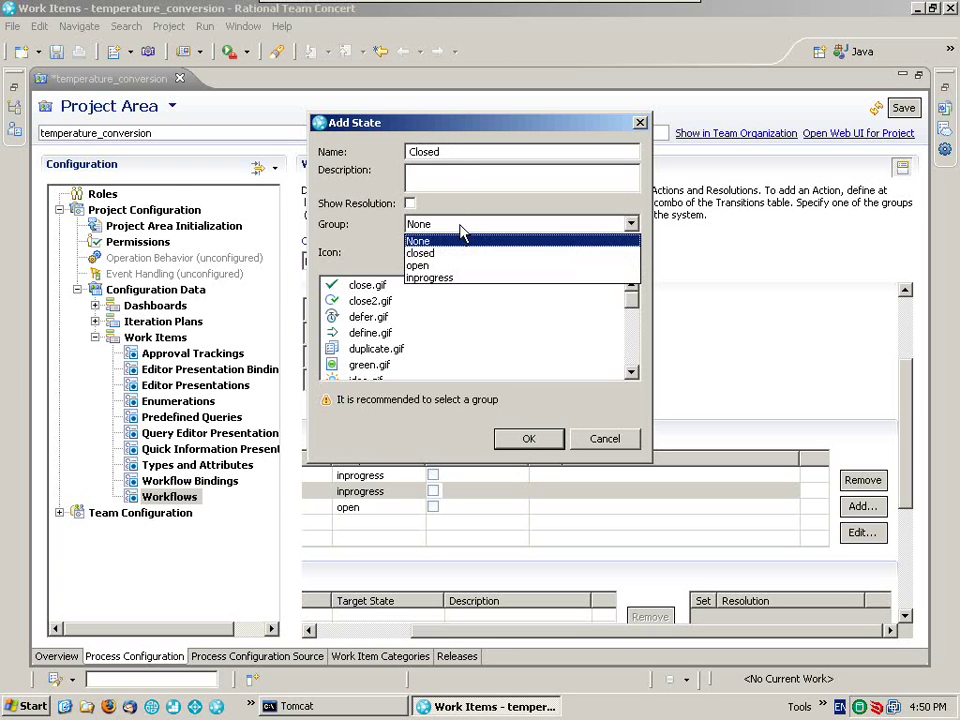
click(443, 254)
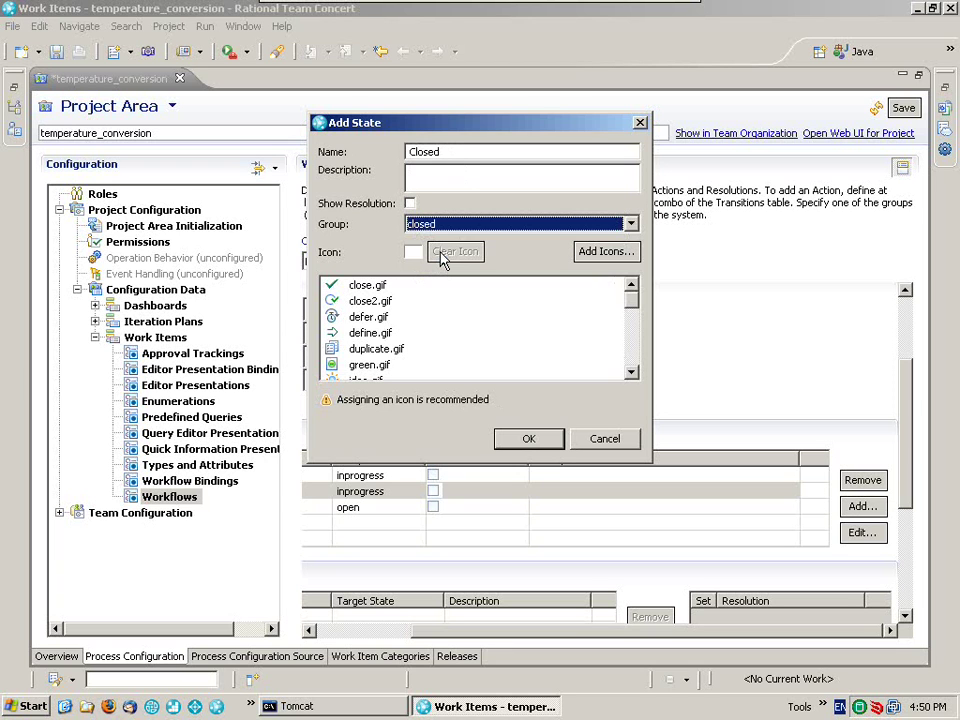
click(361, 287)
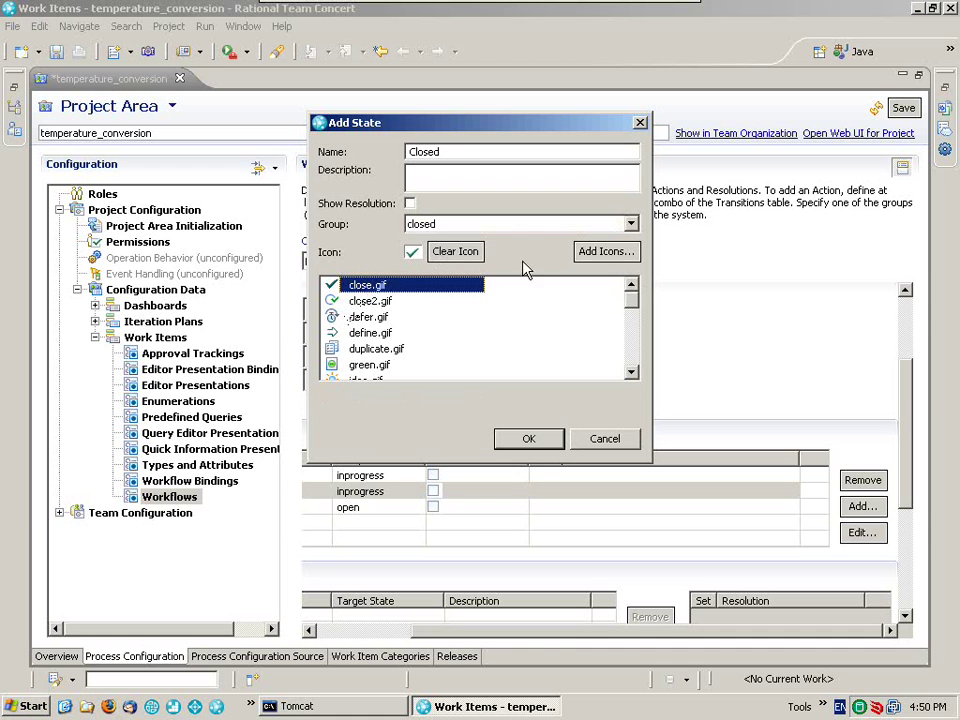
click(514, 442)
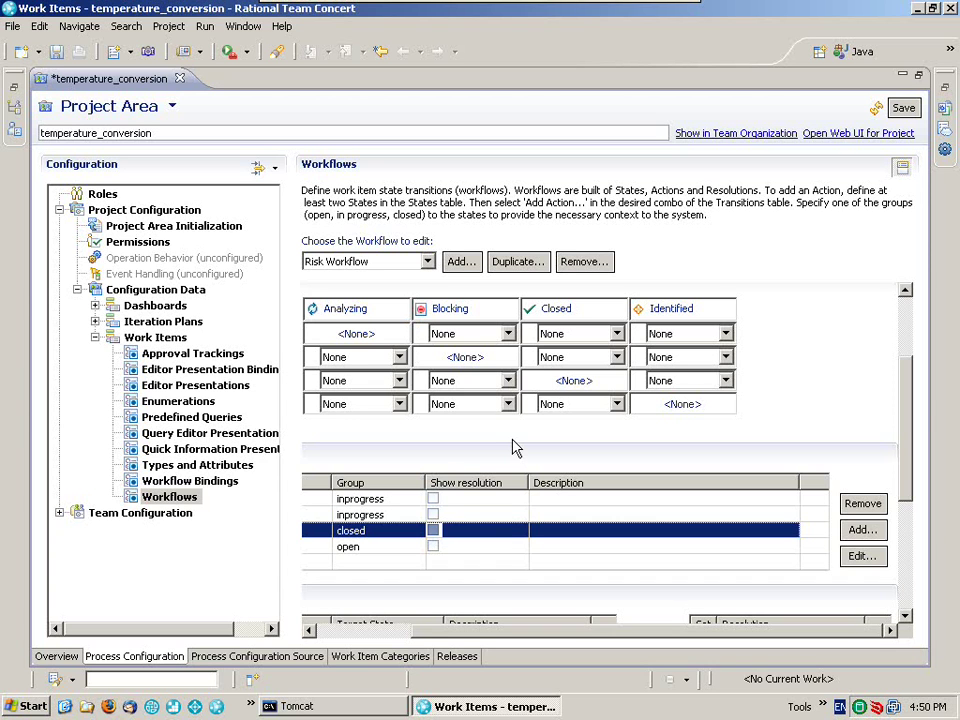
Create a start action named open for the Risk Workflow, with target state Identified and the open.gif icon.
drag(471, 634, 370, 636)
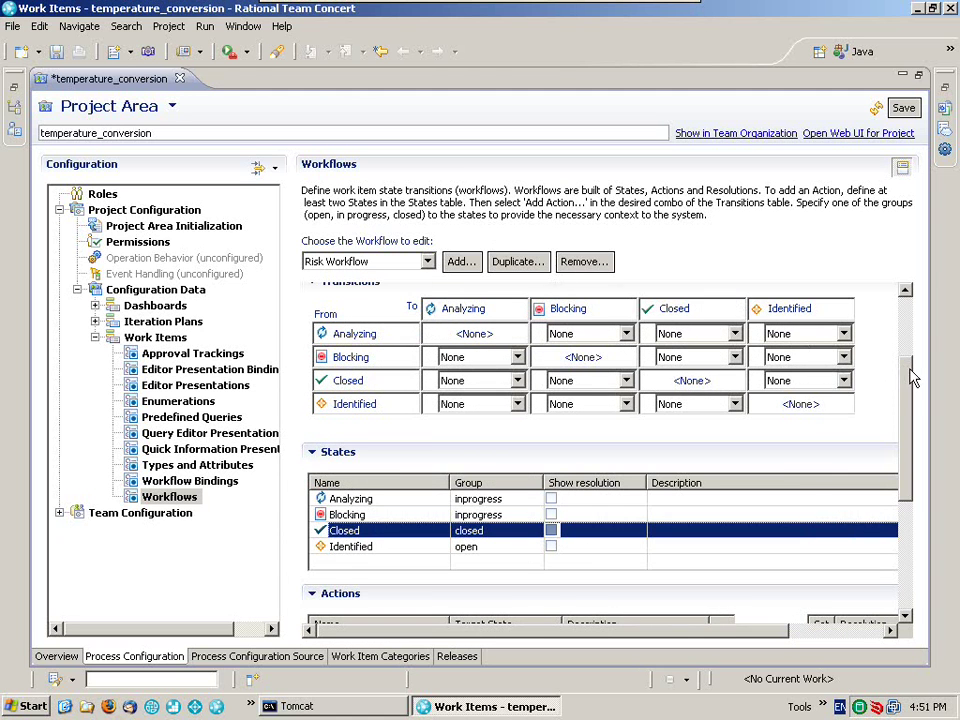
drag(912, 377, 911, 326)
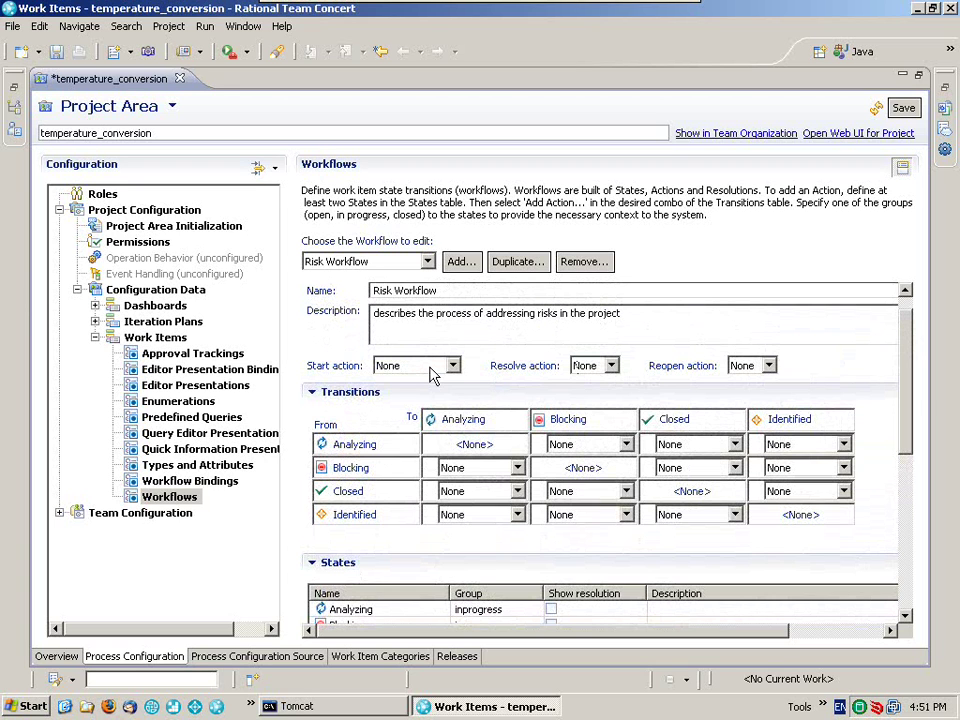
click(452, 366)
click(448, 396)
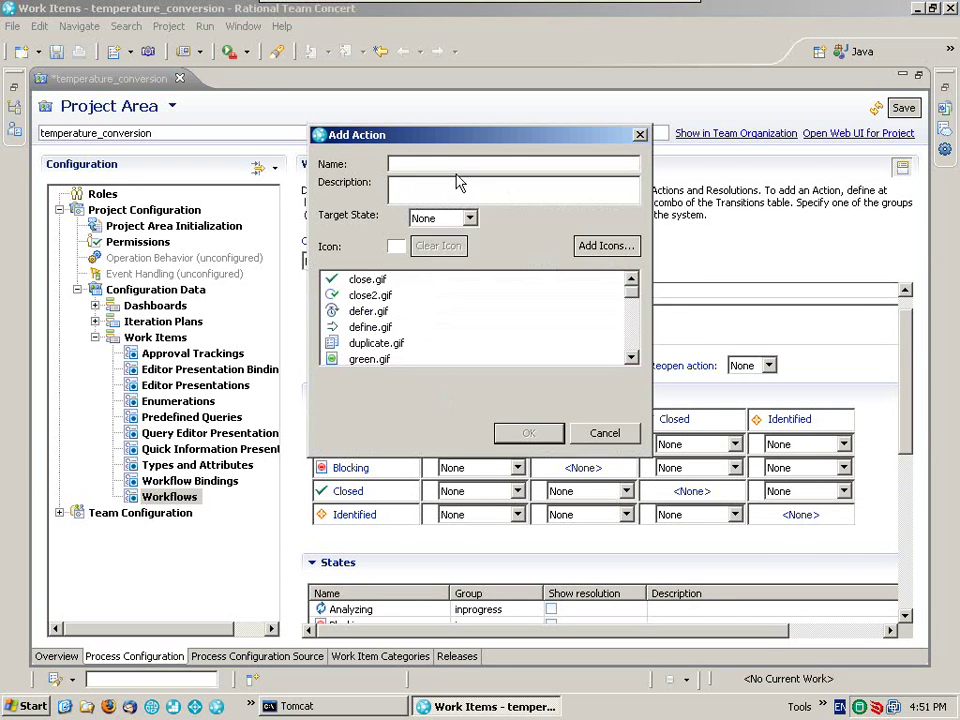
text(open)
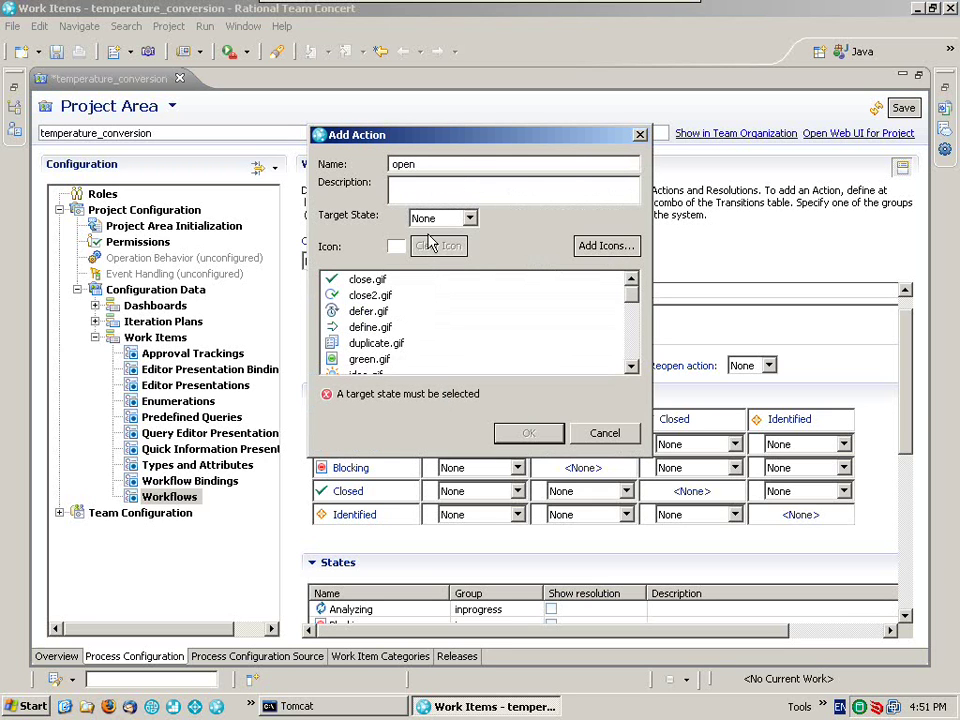
click(469, 218)
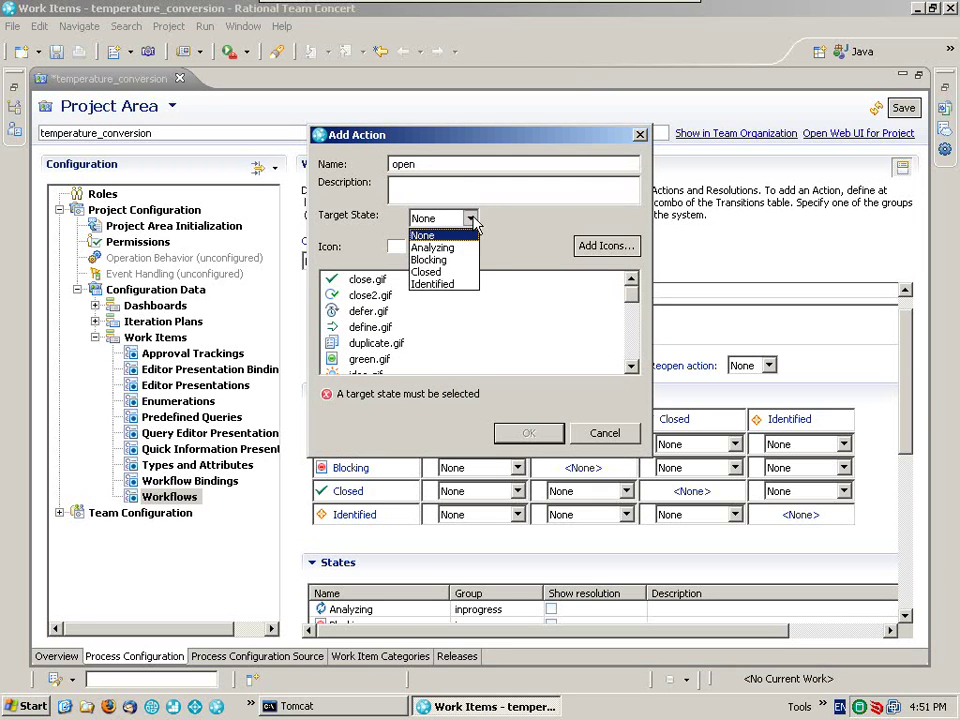
click(444, 285)
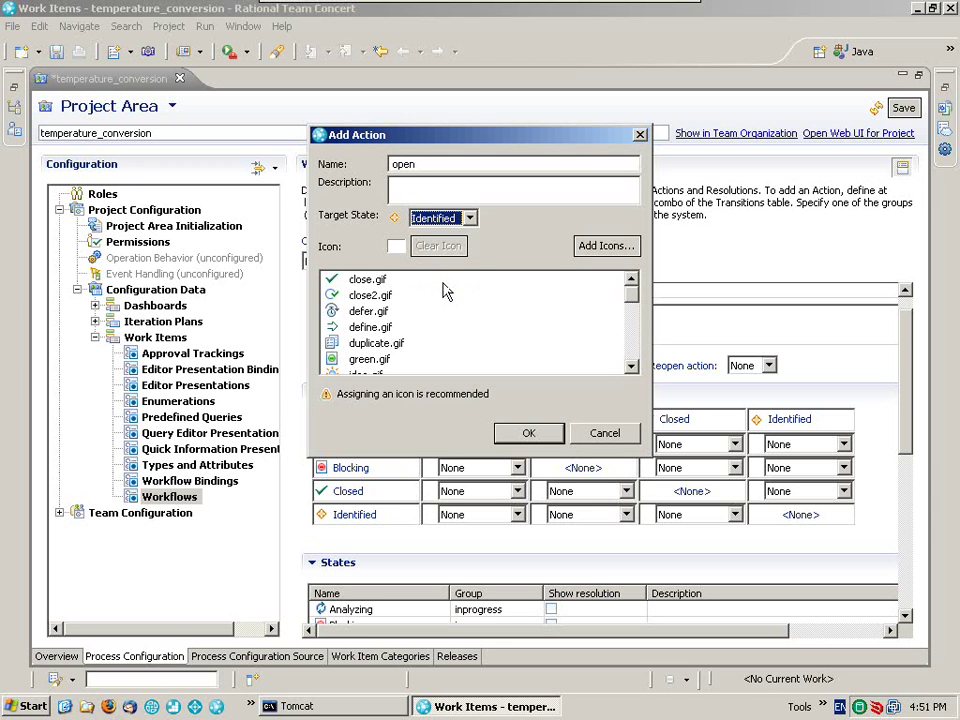
click(636, 345)
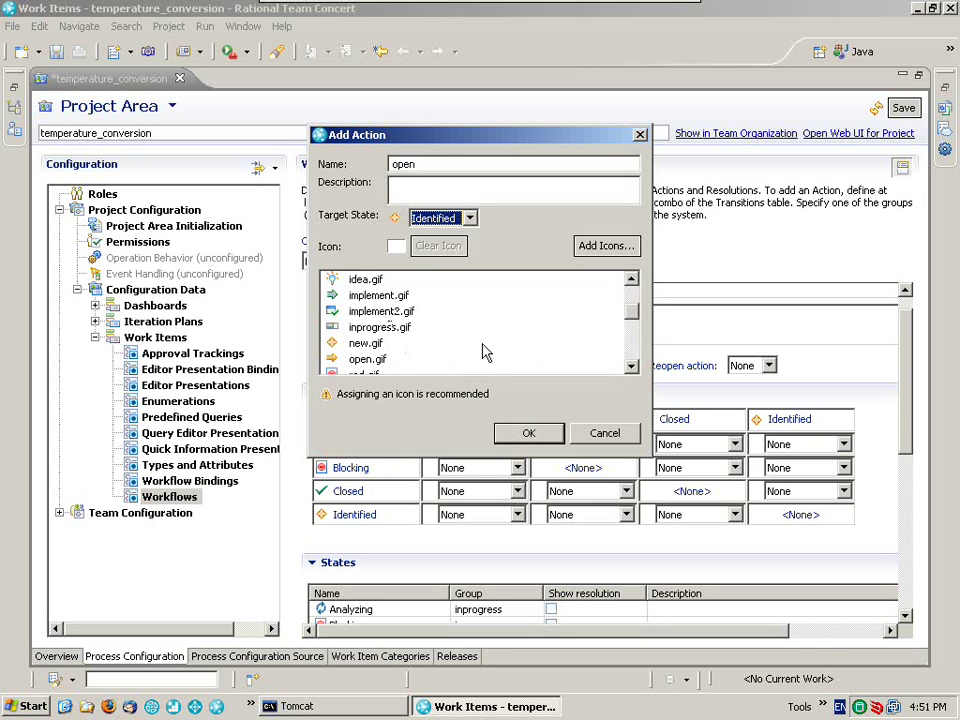
click(362, 361)
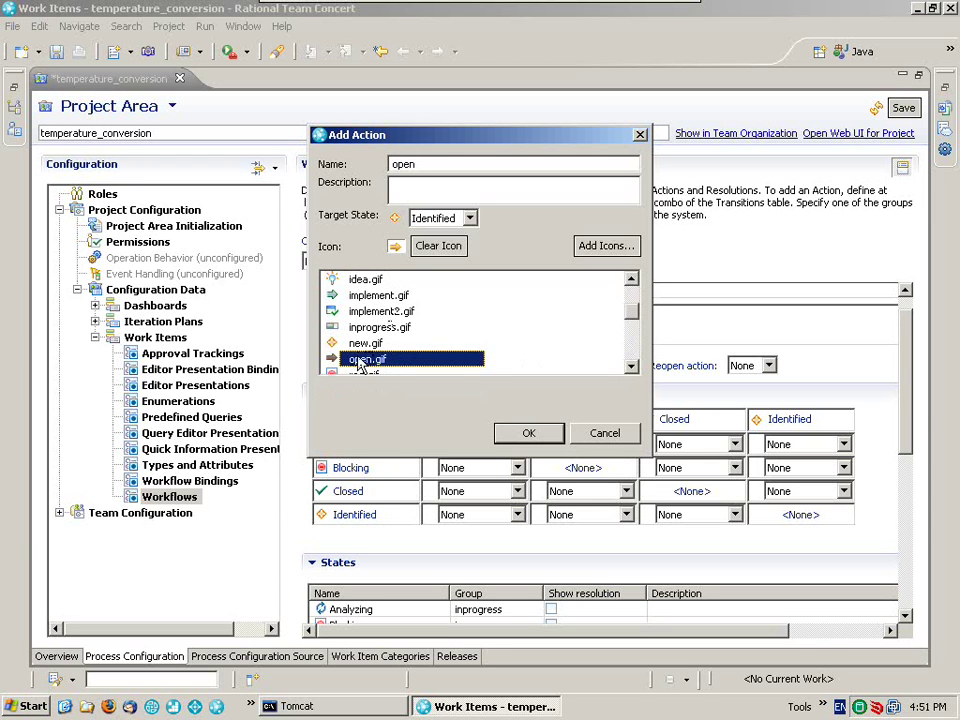
click(528, 435)
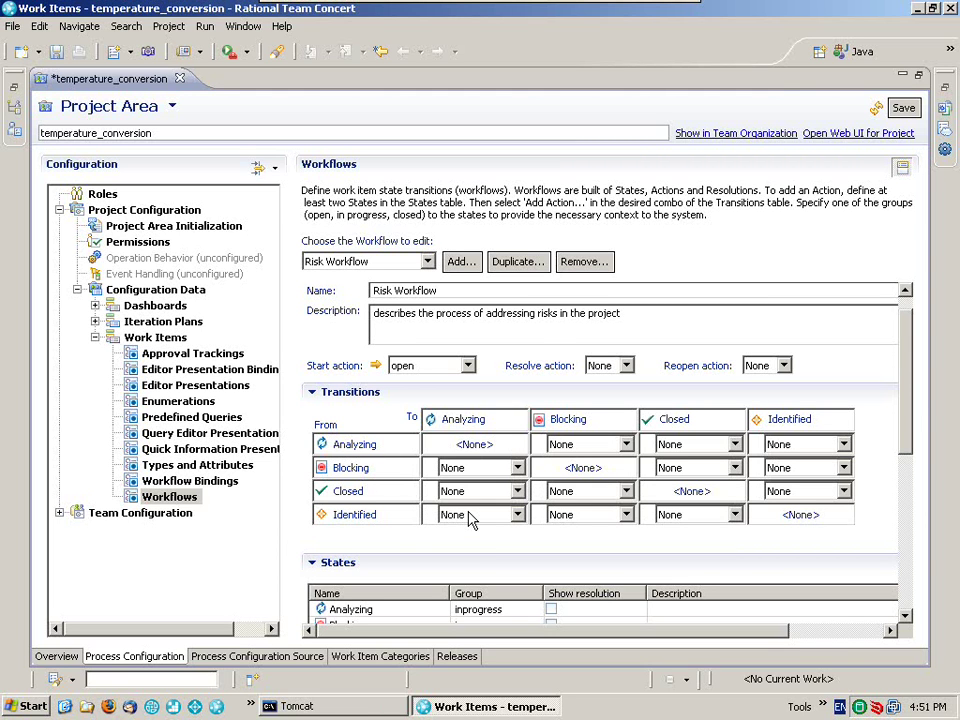
Define a new action named assign for the transition from Identified to Analyzing.
click(518, 516)
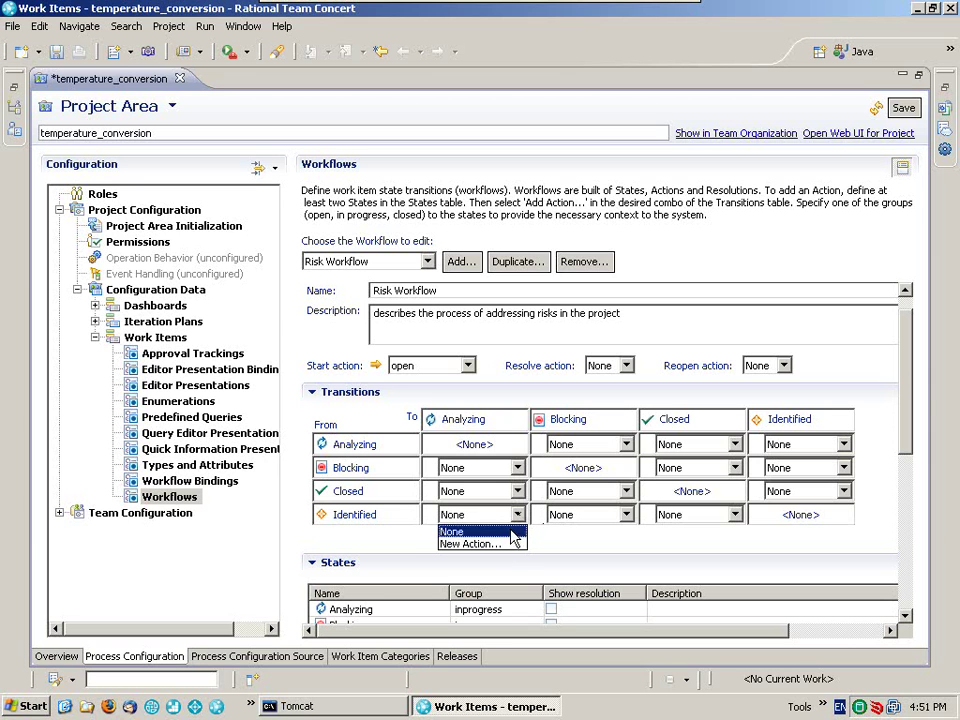
click(472, 544)
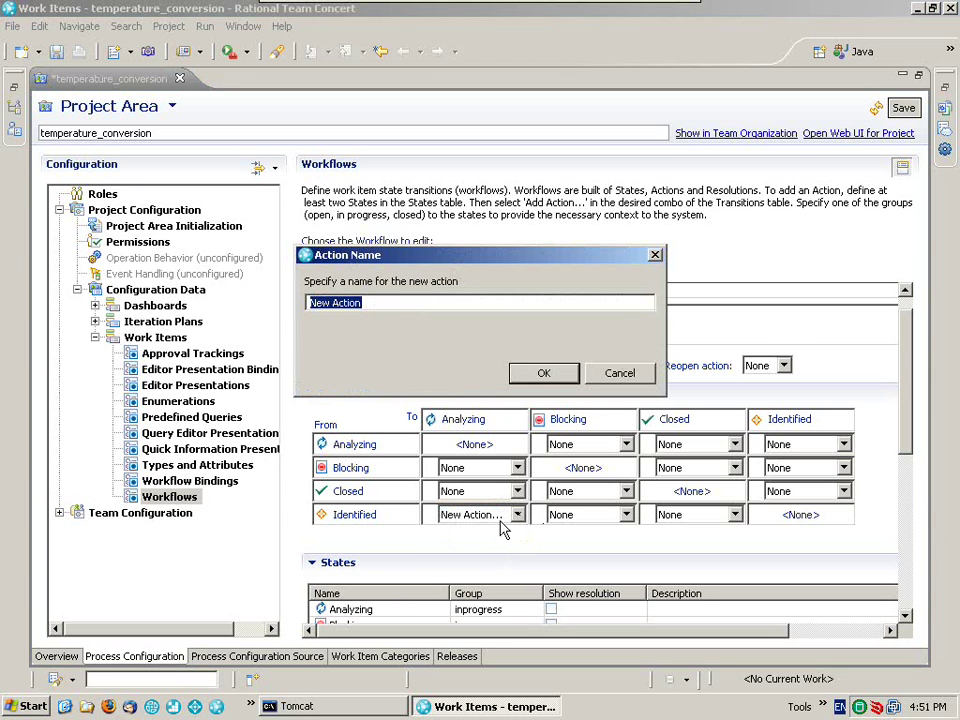
text(assign)
key(Return)
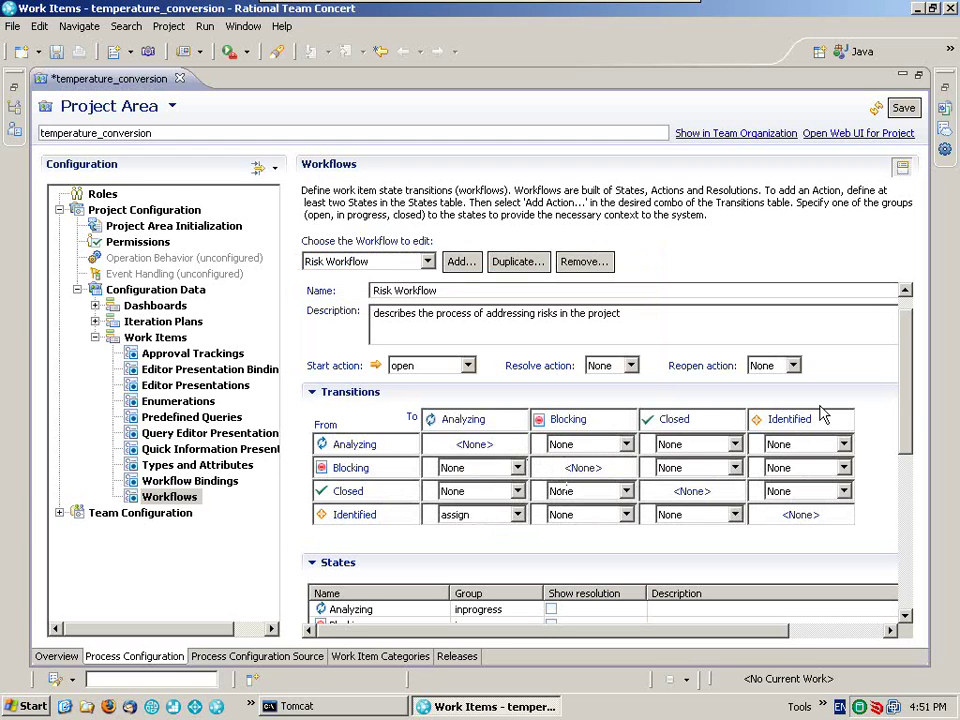
Define a new action named escalate for the transition from Analyzing to Blocking.
click(627, 448)
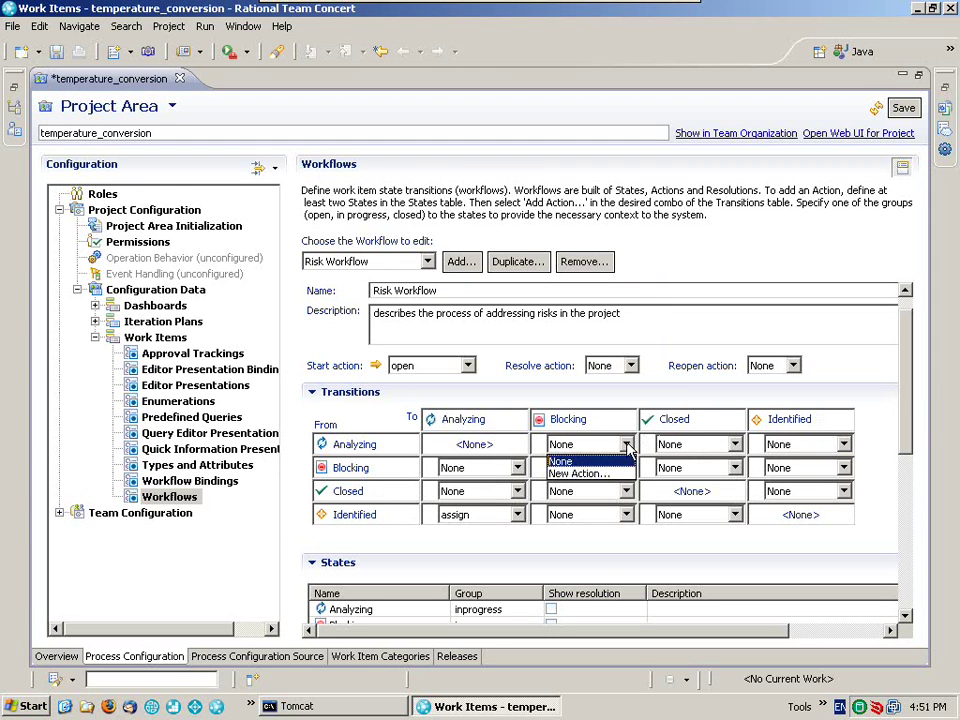
click(606, 476)
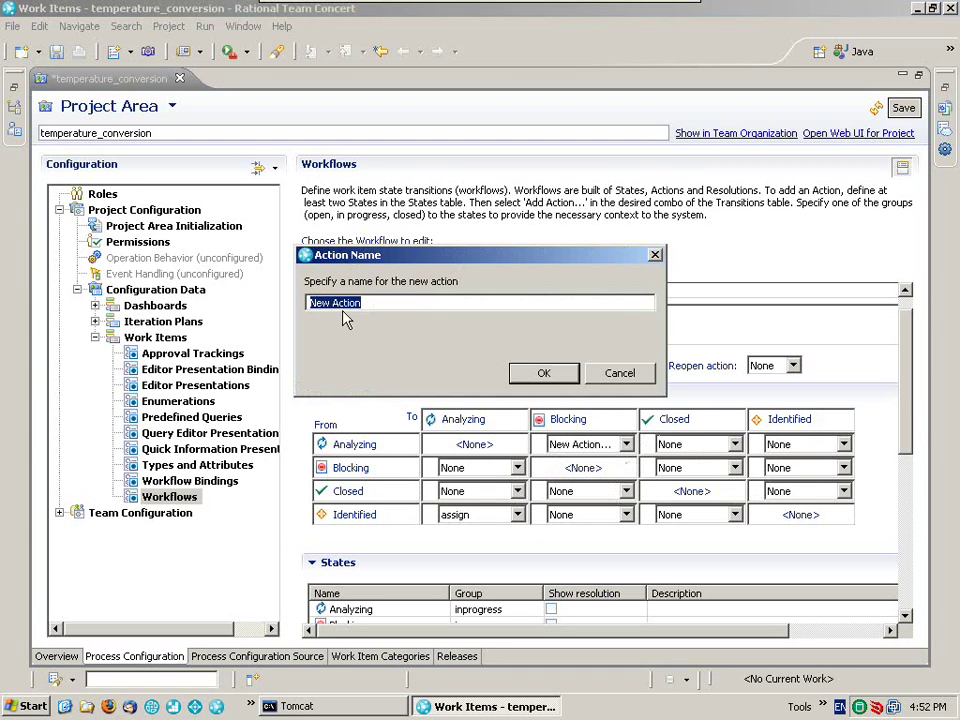
text(escalate)
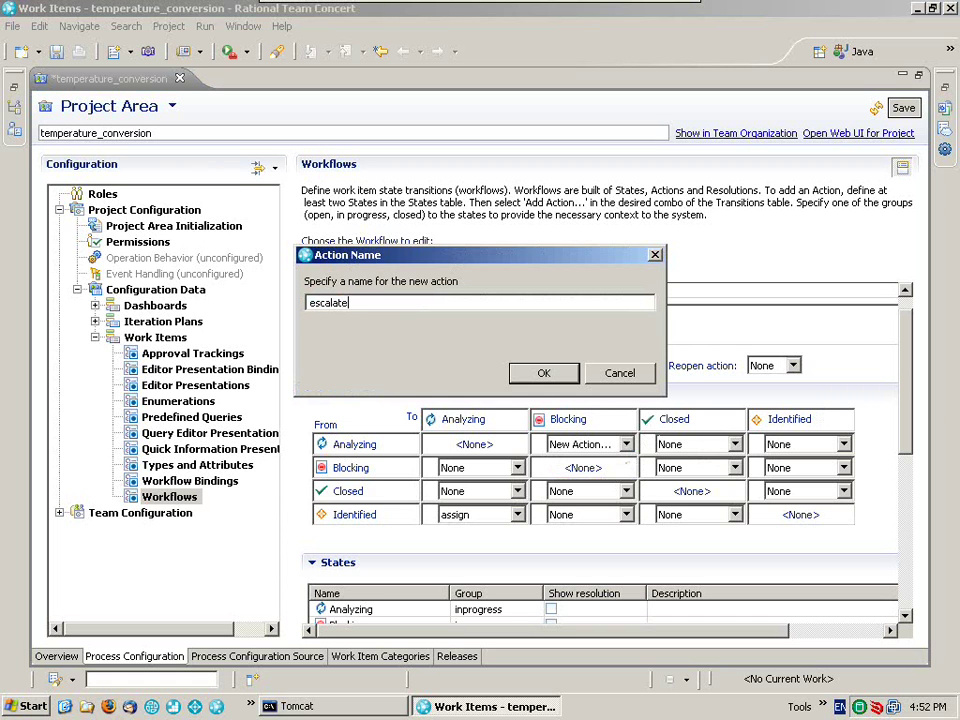
key(Return)
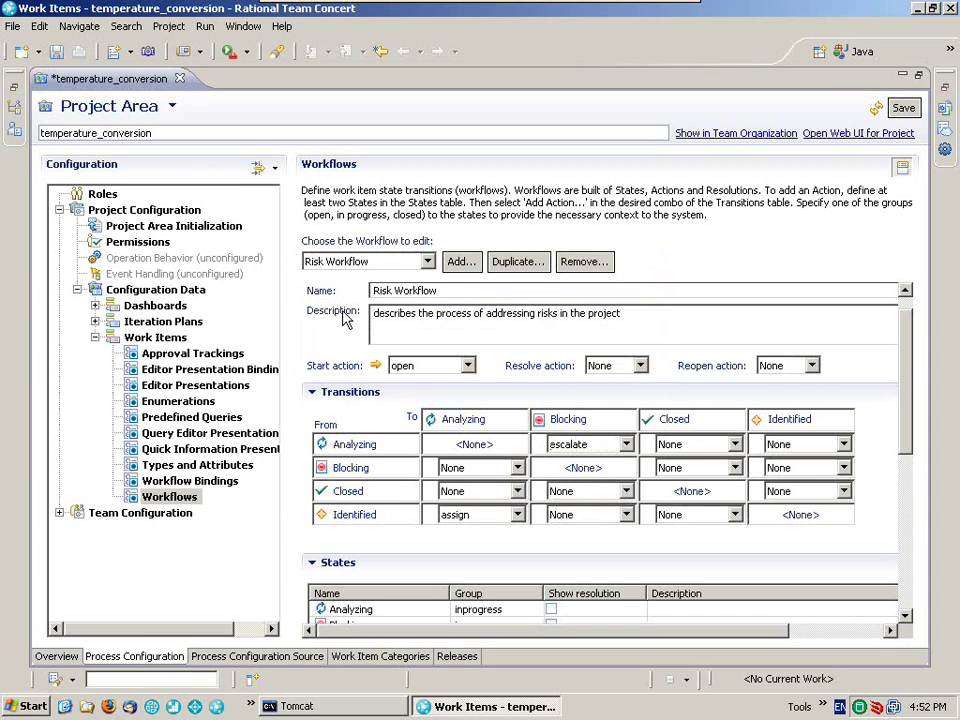
Define a new action named close for the transition from Analyzing to Closed.
click(735, 444)
click(706, 472)
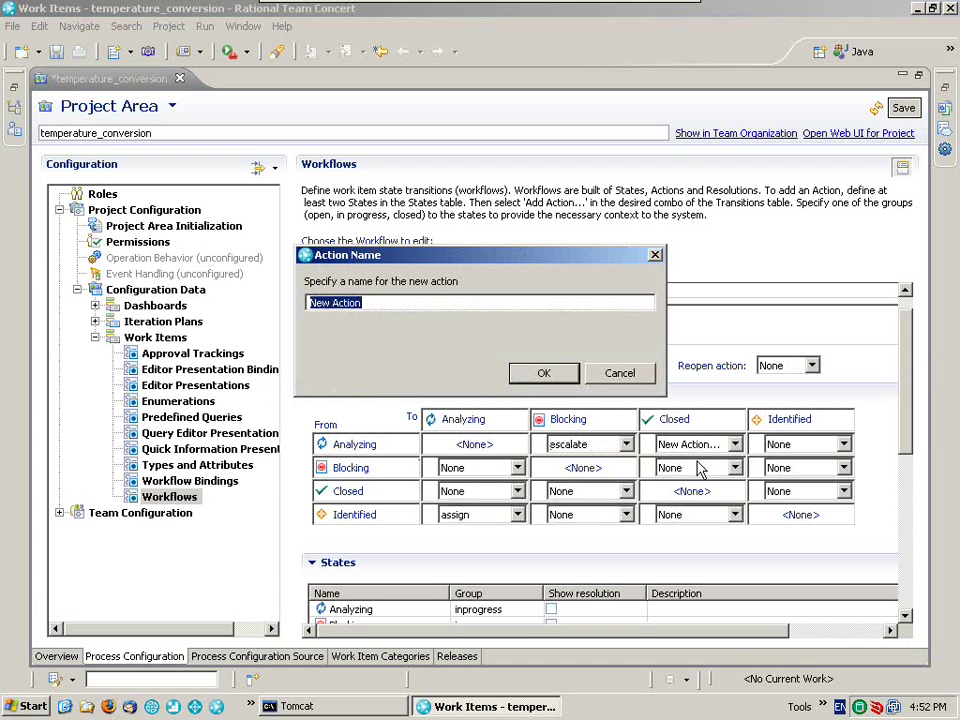
text(close)
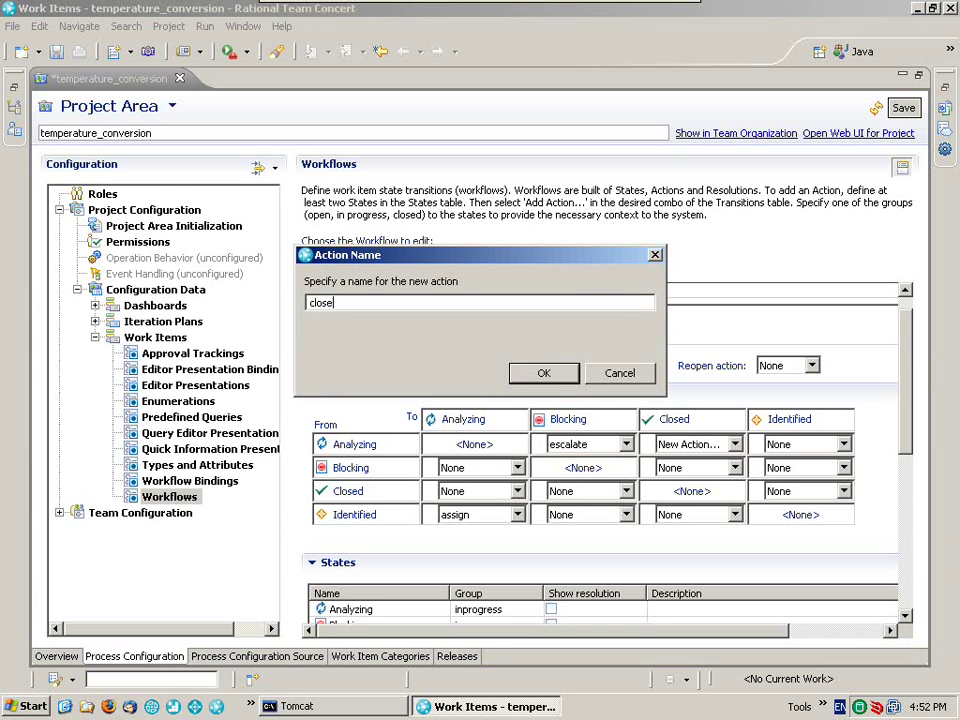
key(Return)
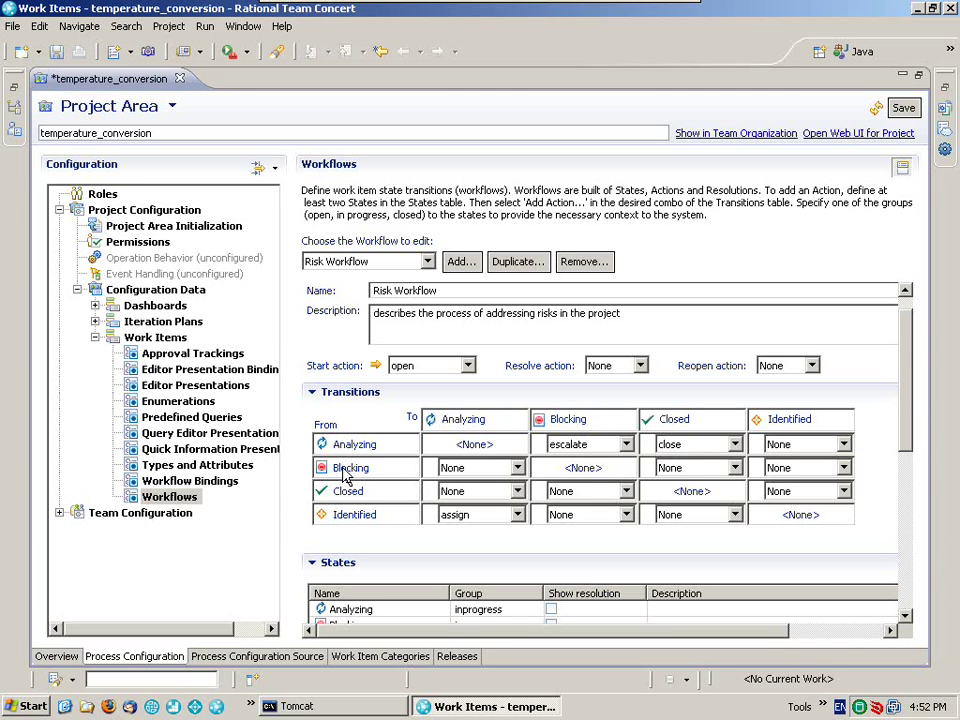
Define a new action named revisit for the transition from Blocking to Analyzing.
click(515, 470)
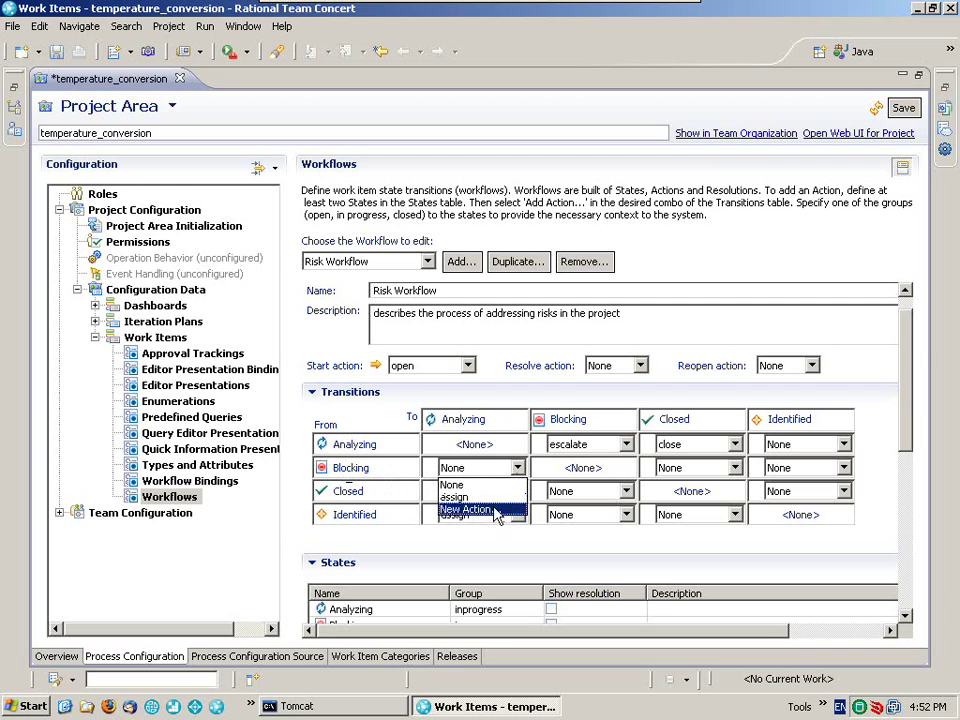
click(494, 510)
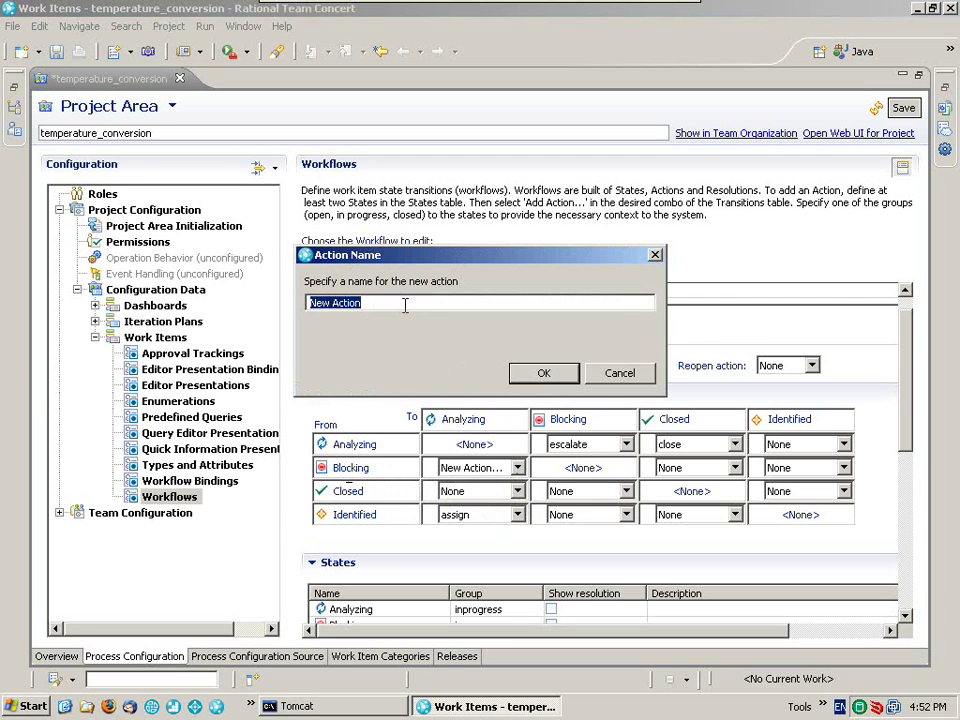
text(revisit)
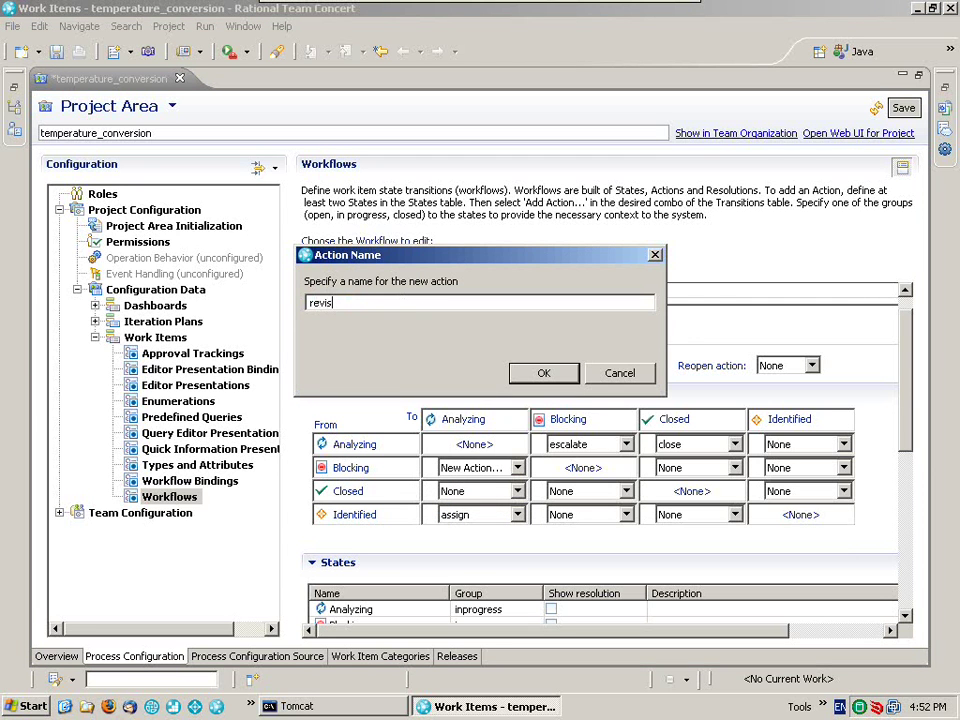
key(Return)
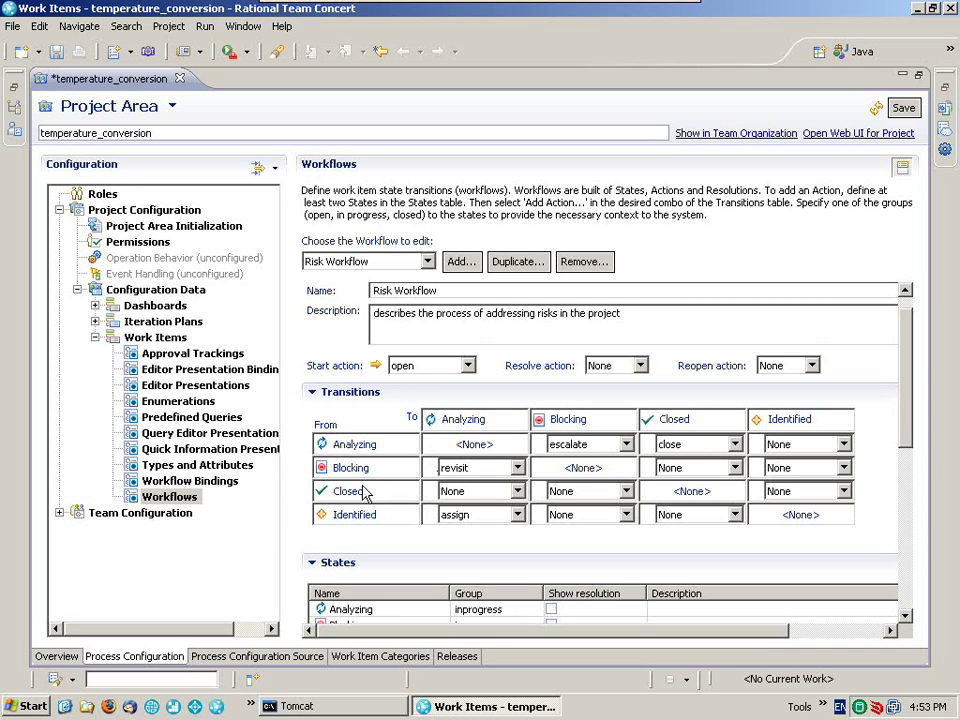
Define a new action named reopen for the transition from Closed to Analyzing.
click(516, 492)
click(483, 543)
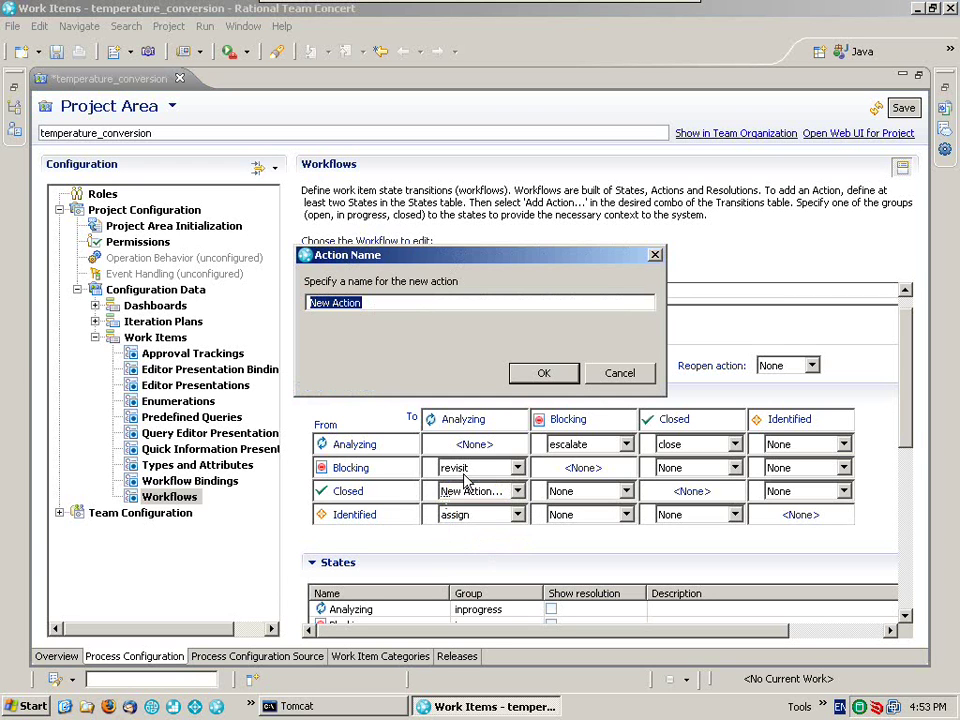
text(reopen)
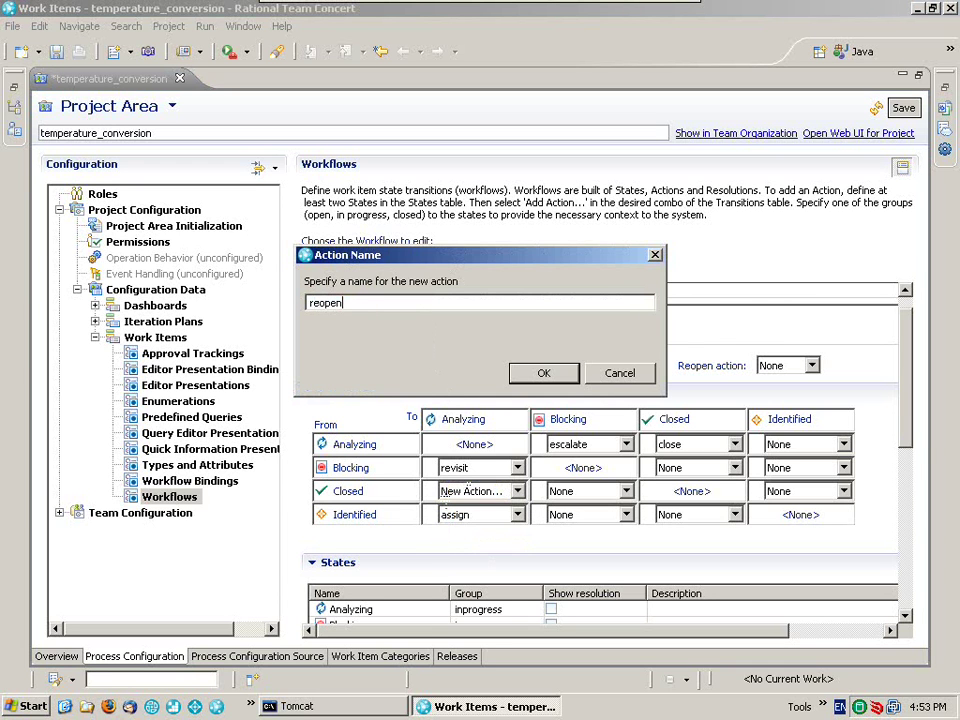
key(Return)
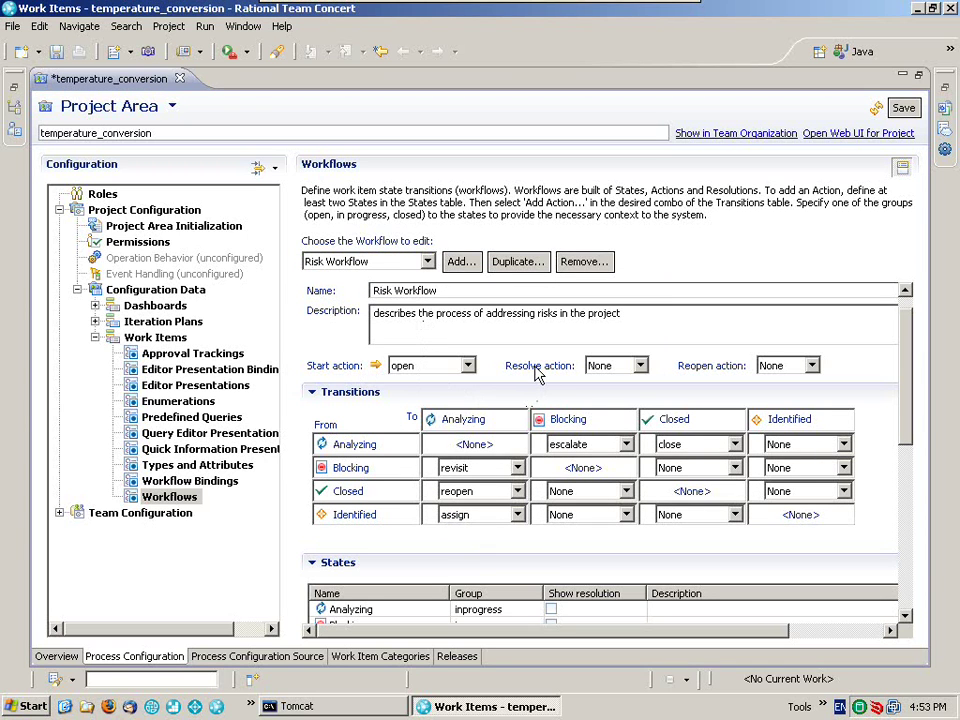
Set the Risk Workflow's resolve action to close and its reopen action to reopen.
click(638, 366)
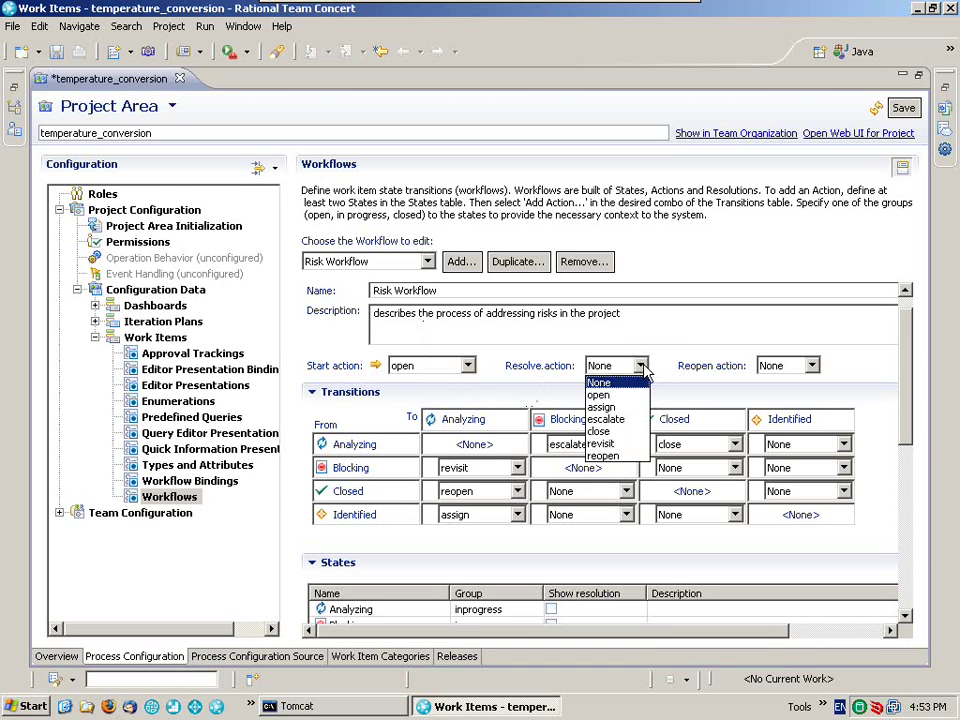
click(618, 431)
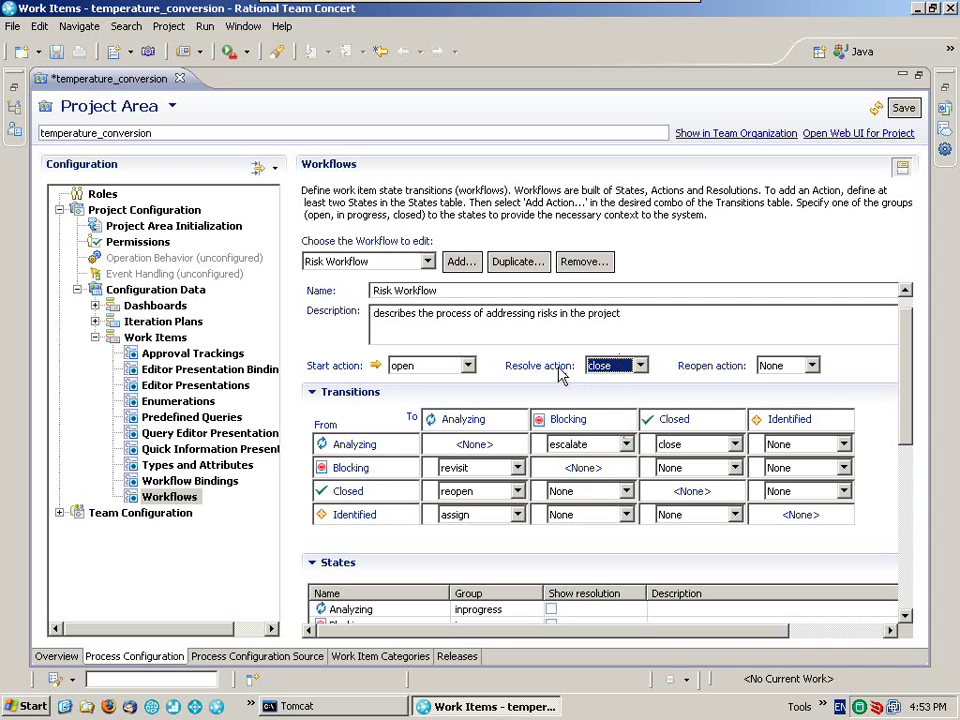
click(812, 366)
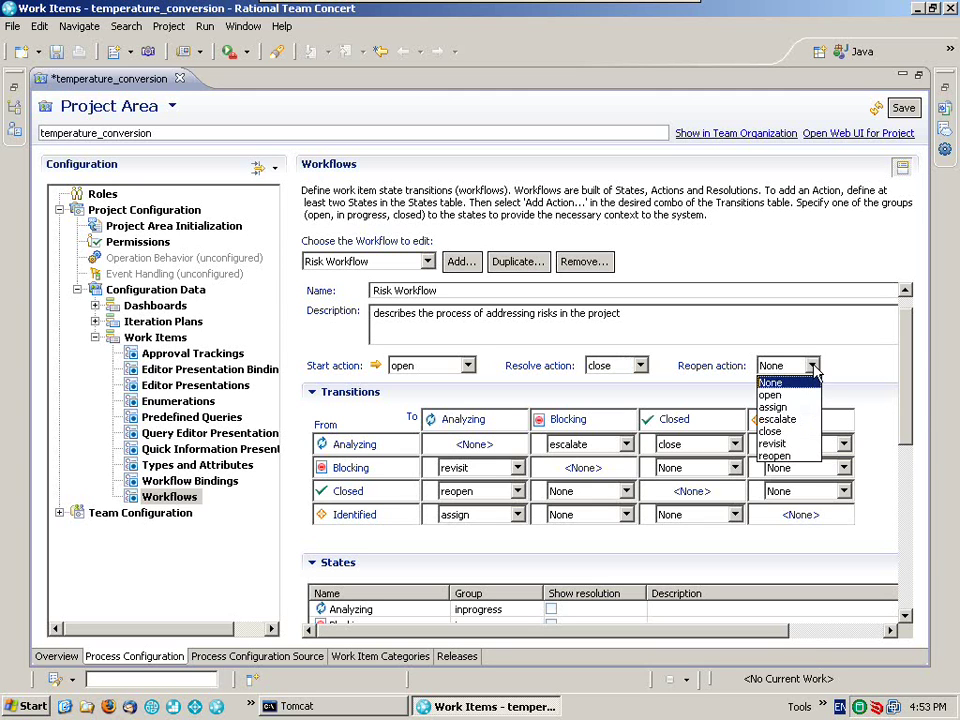
click(789, 457)
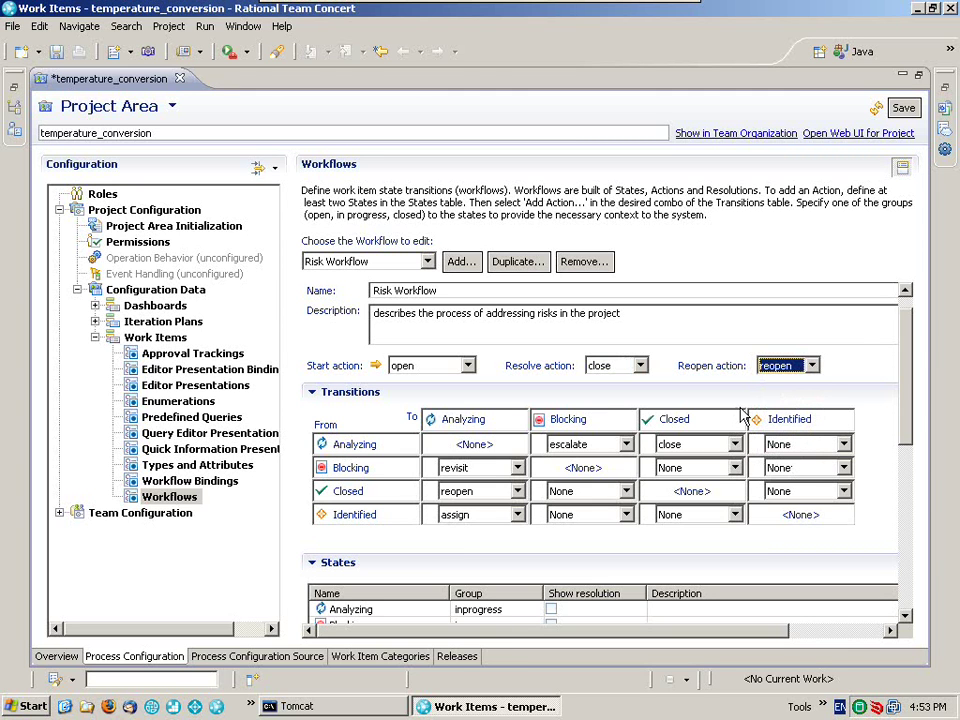